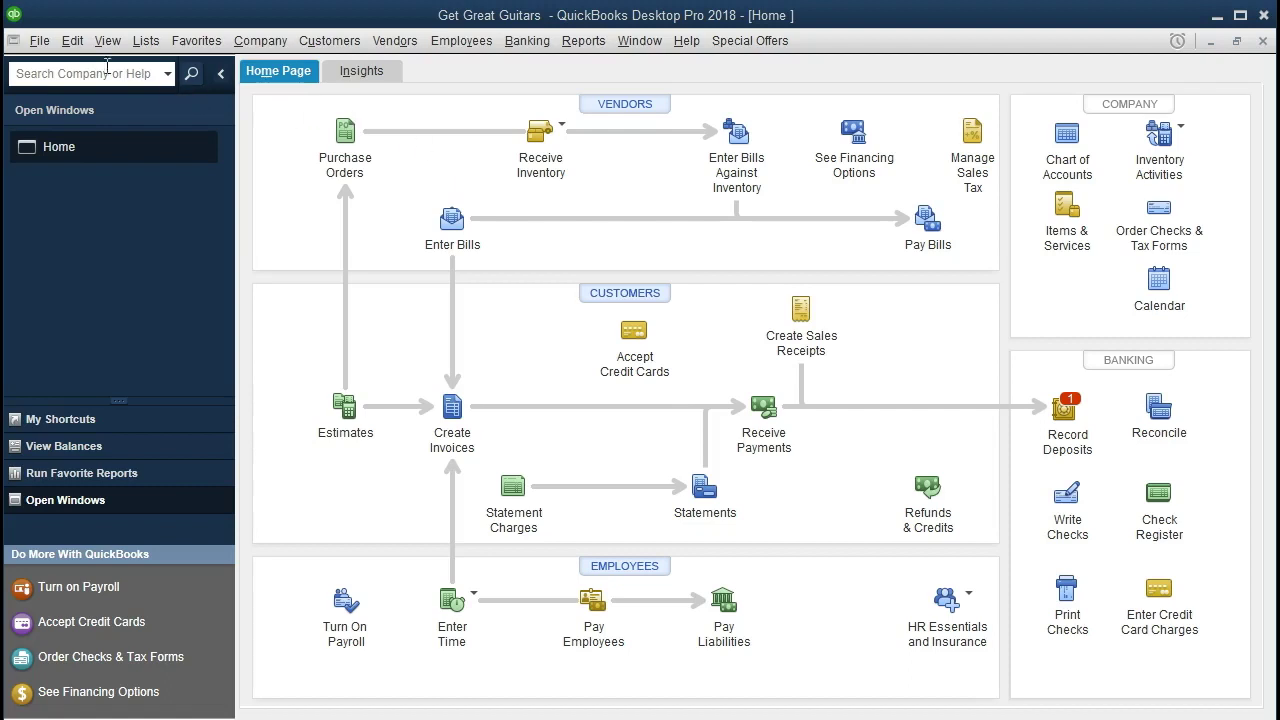
{"action": "left_click", "coordinate": [40, 41]}
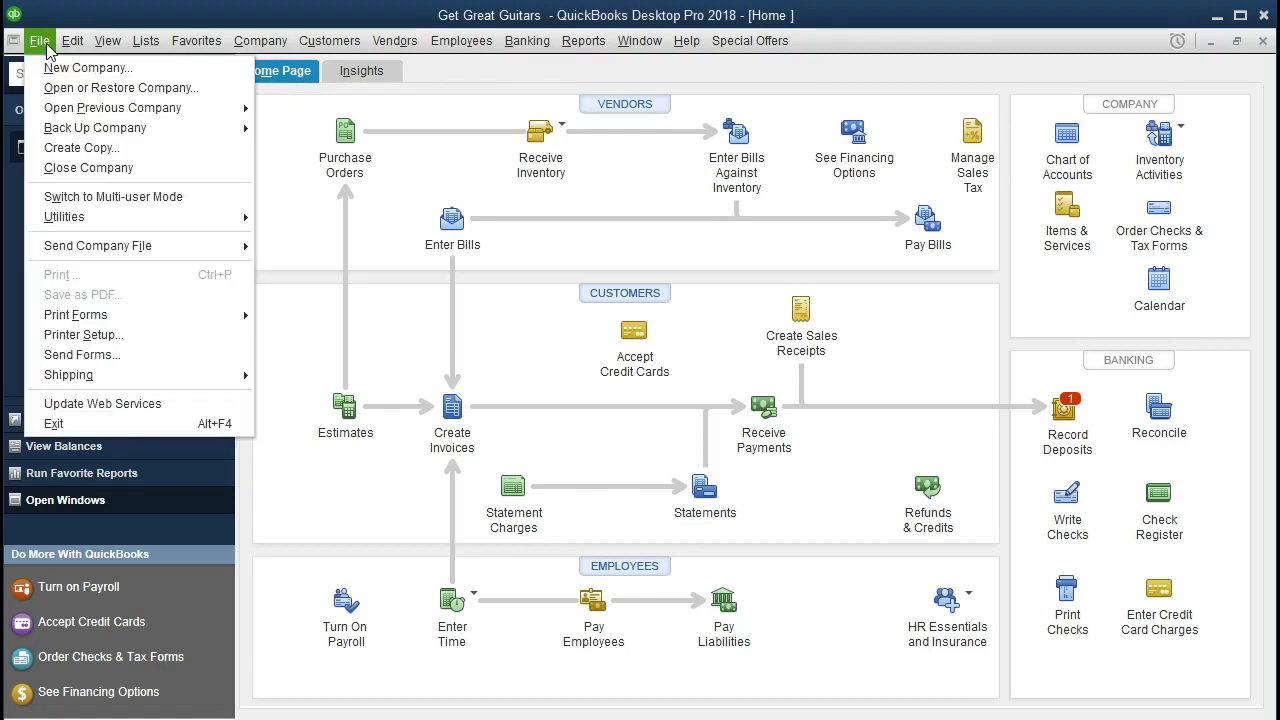
{"action": "left_click", "coordinate": [40, 41]}
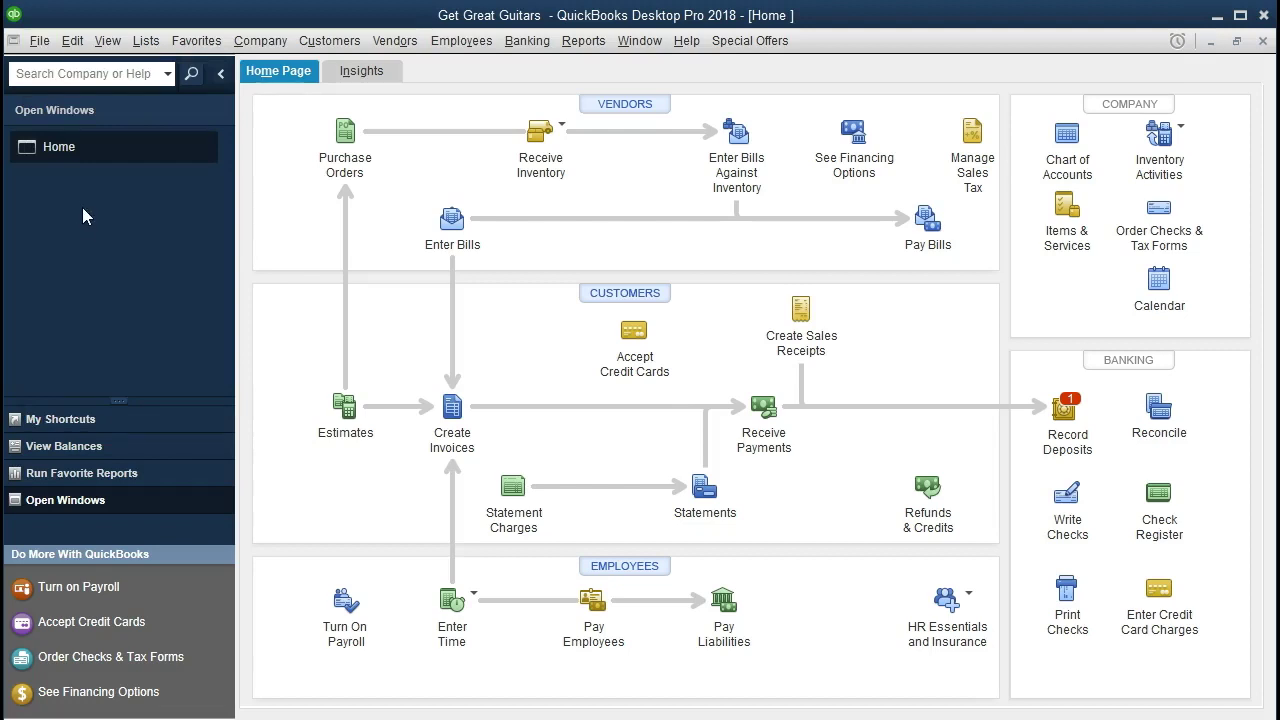
{"action": "left_click", "coordinate": [108, 50]}
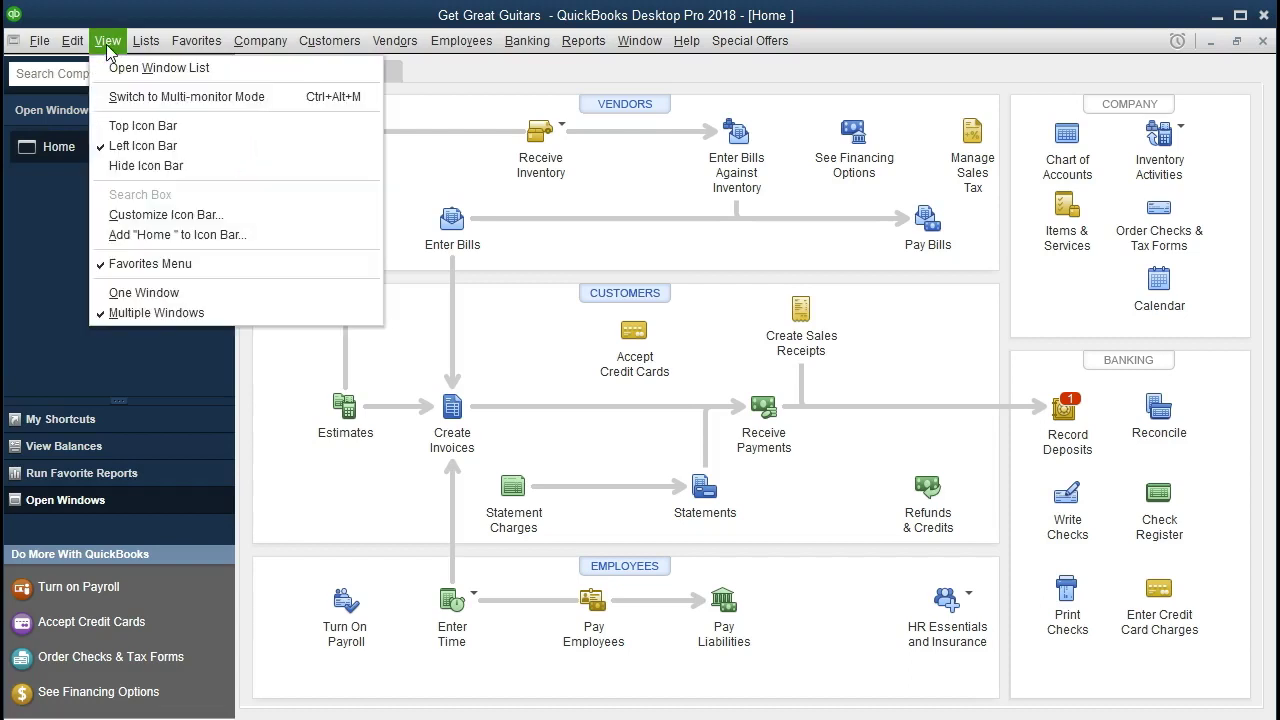
{"action": "left_click", "coordinate": [208, 70]}
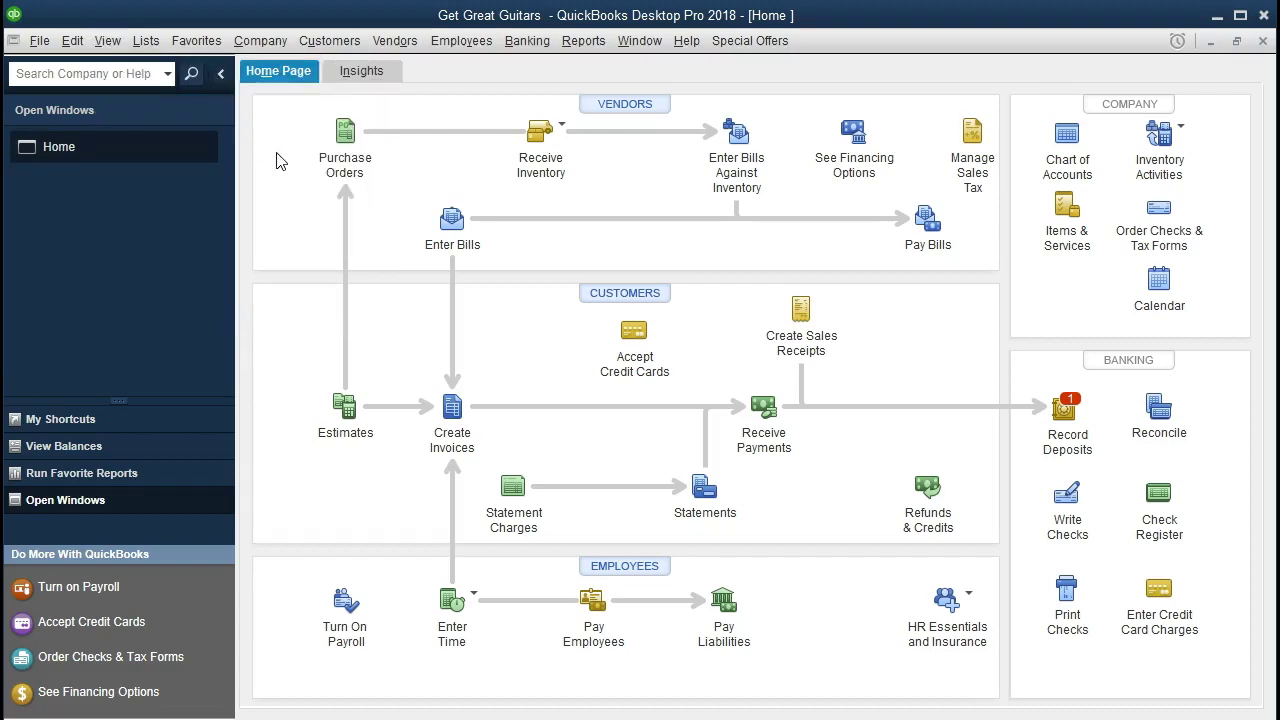
{"action": "left_click", "coordinate": [279, 50]}
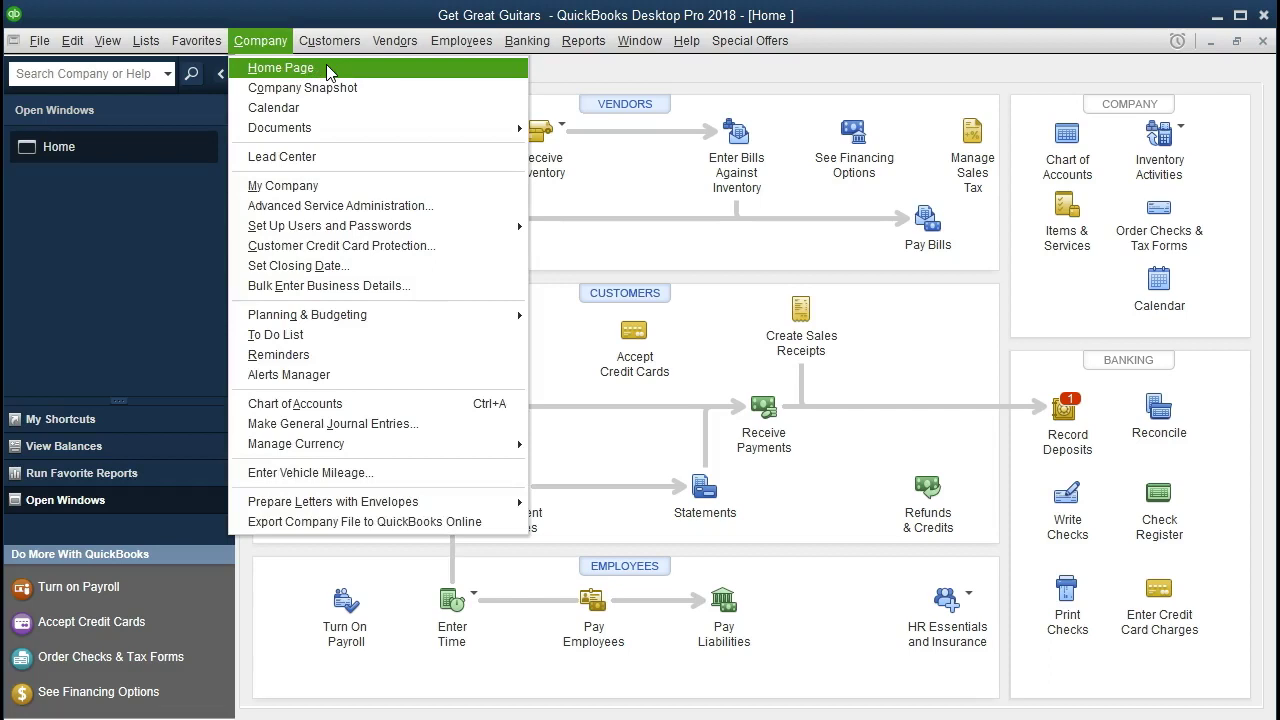
{"action": "left_click", "coordinate": [326, 66]}
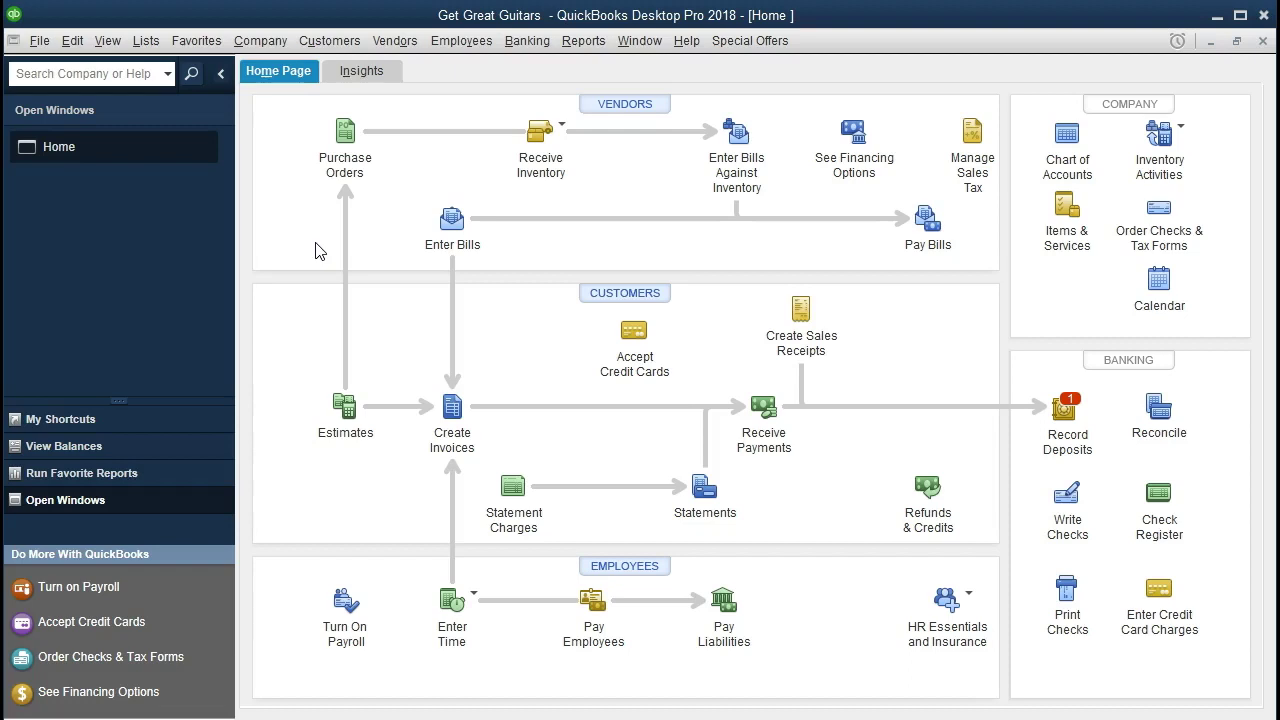
Open the Balance Sheet Standard report from the Company & Financial reports
{"action": "left_click", "coordinate": [585, 42]}
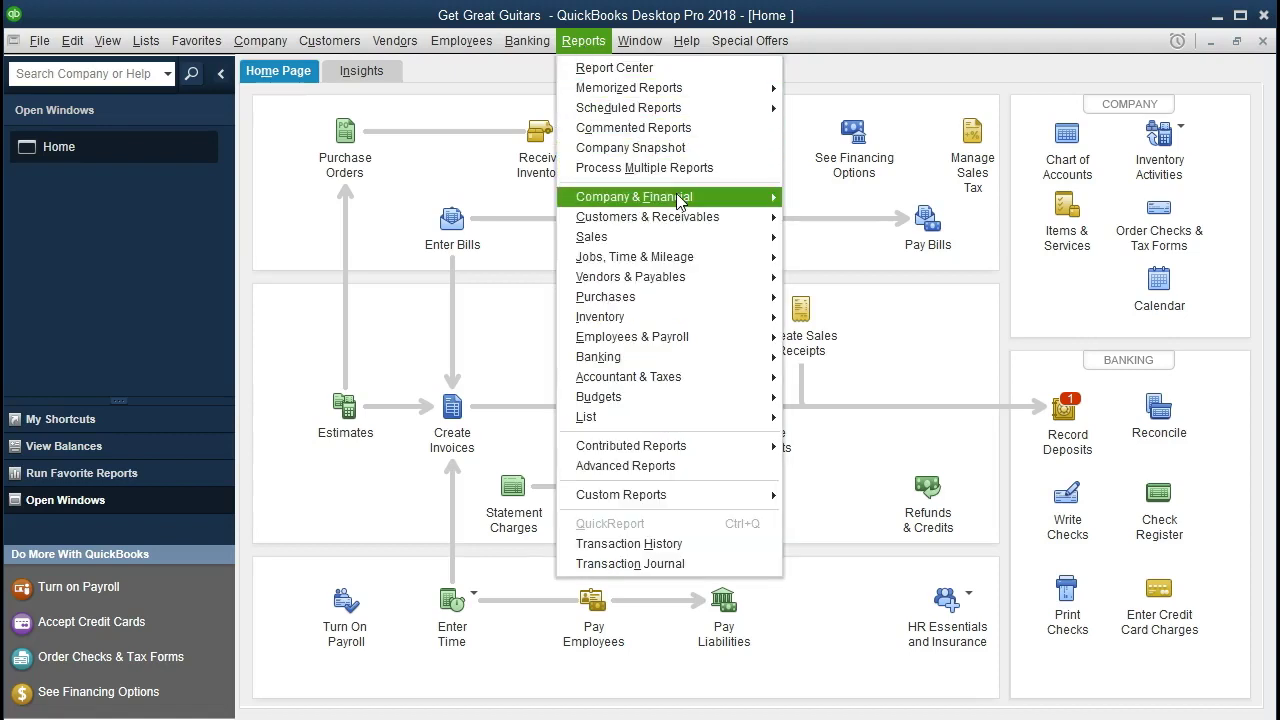
{"action": "mouse_move", "coordinate": [680, 201]}
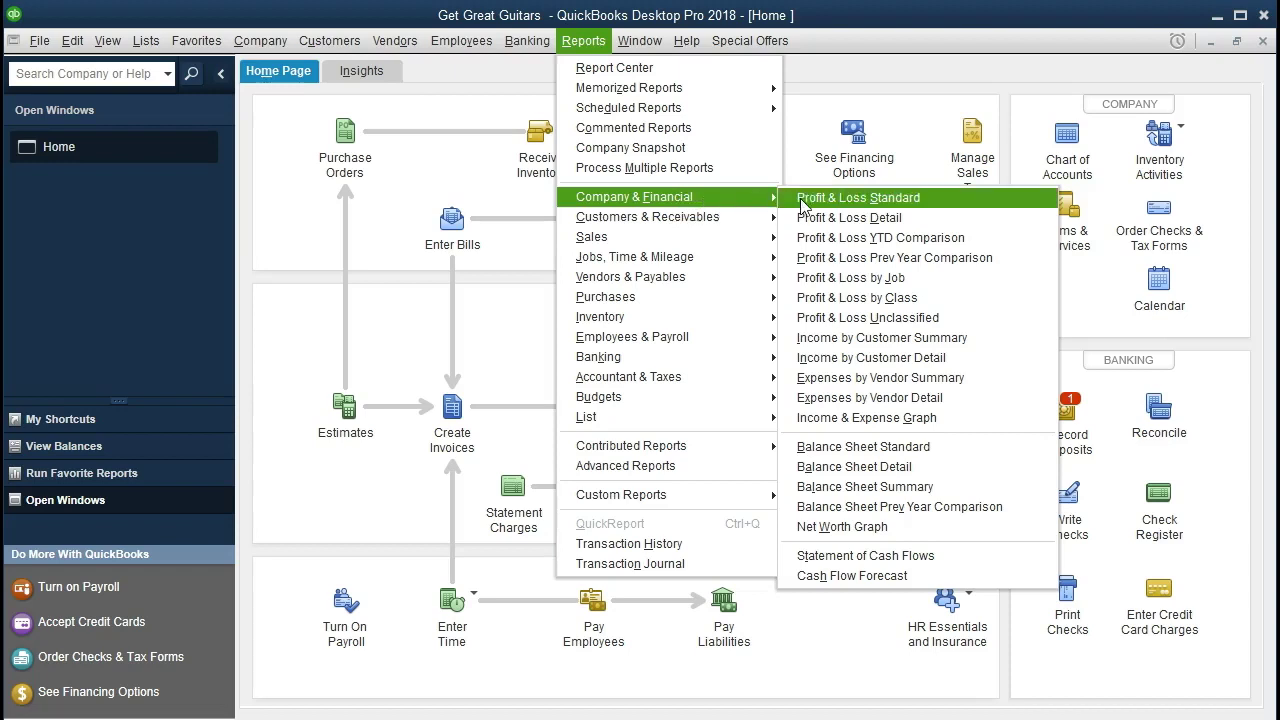
{"action": "left_click", "coordinate": [973, 458]}
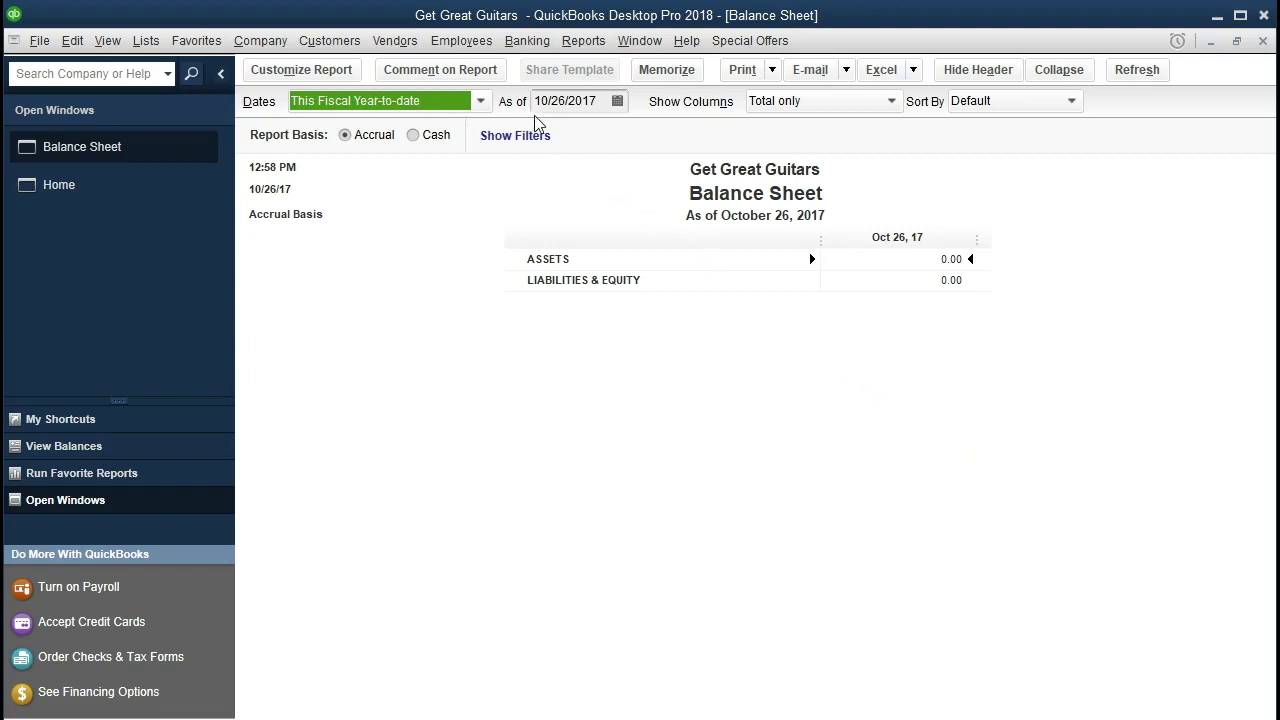
Customize the balance sheet's date range to run from 01/01/2021 to 12/31/2021
{"action": "left_click", "coordinate": [330, 76]}
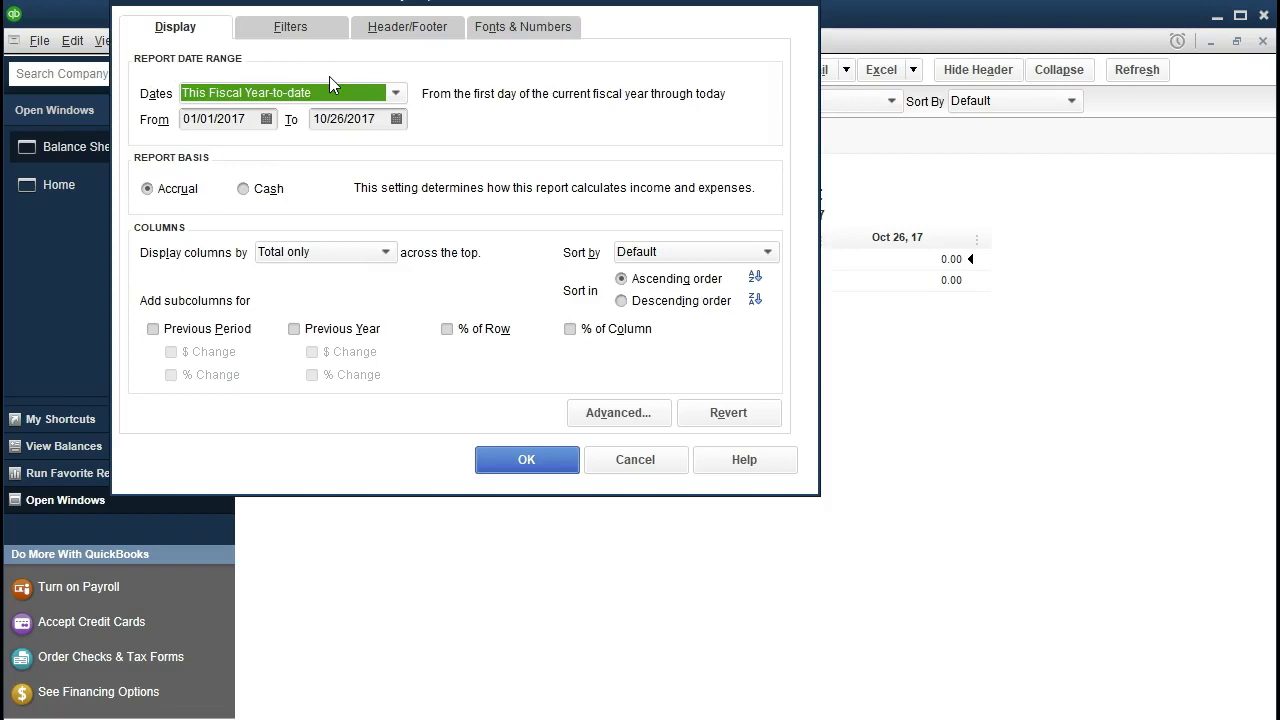
{"action": "key", "text": "Tab"}
{"action": "type", "text": "010121"}
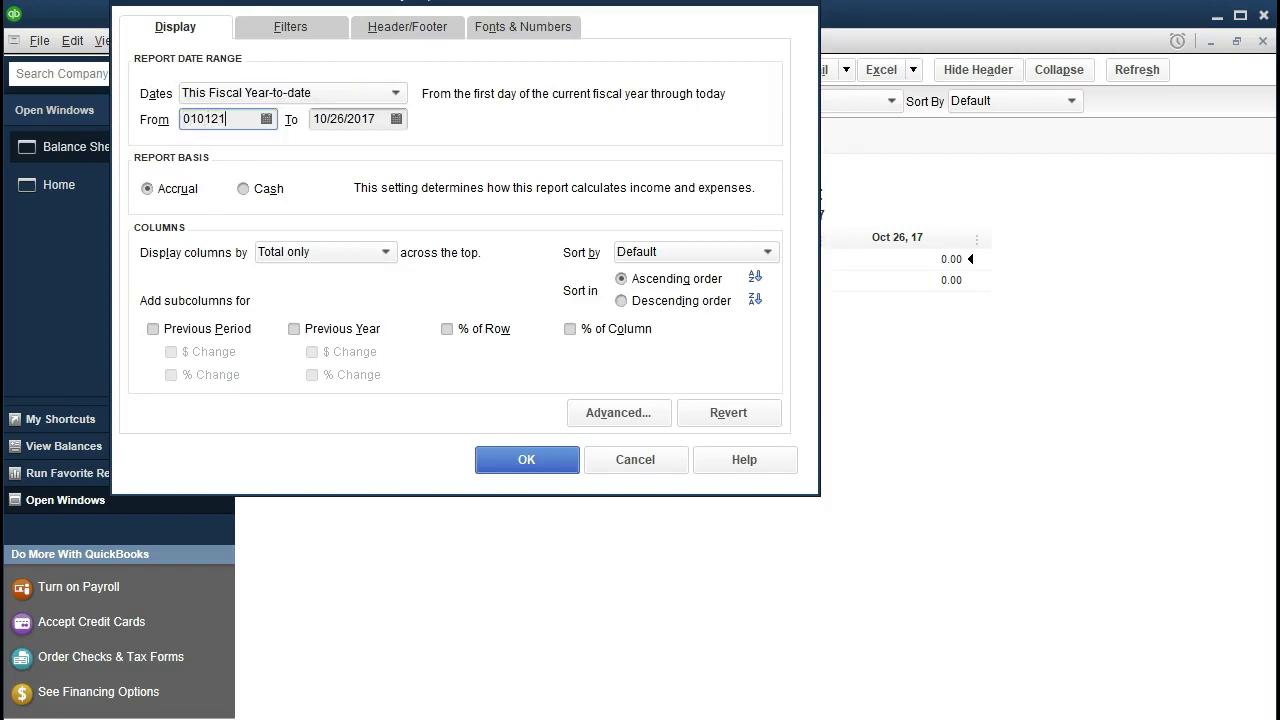
{"action": "key", "text": "Tab"}
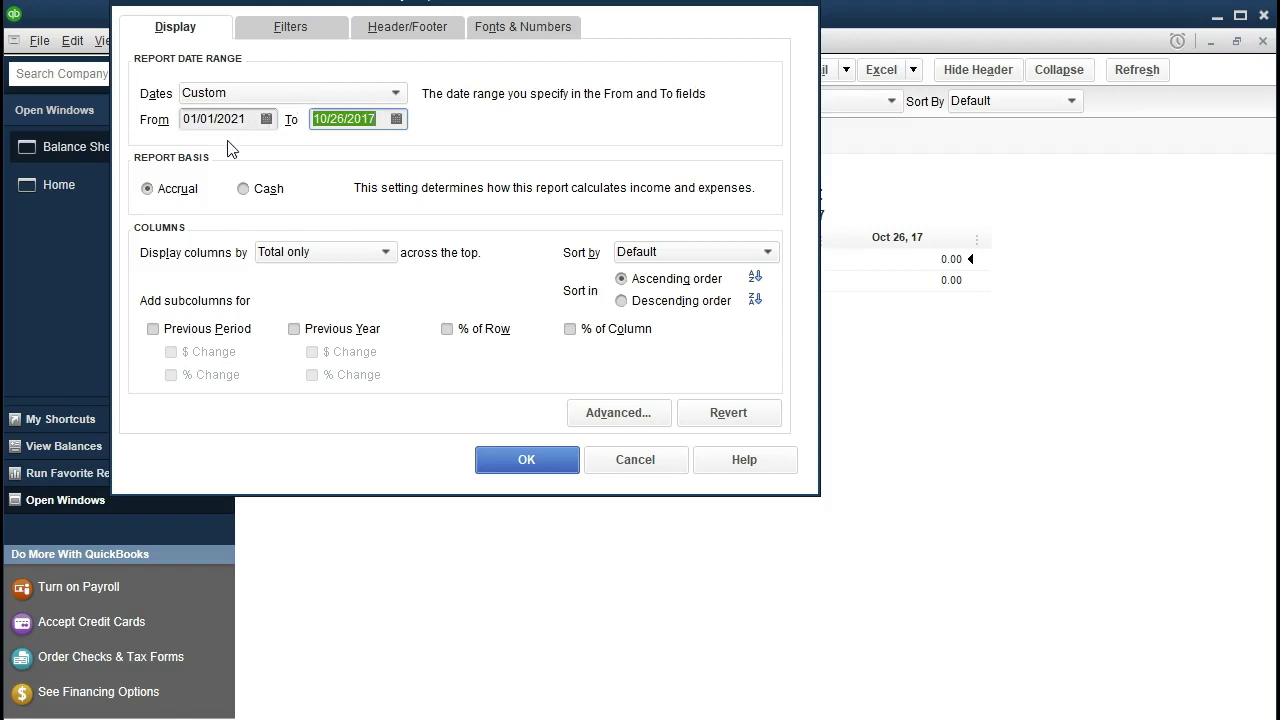
{"action": "type", "text": "123121"}
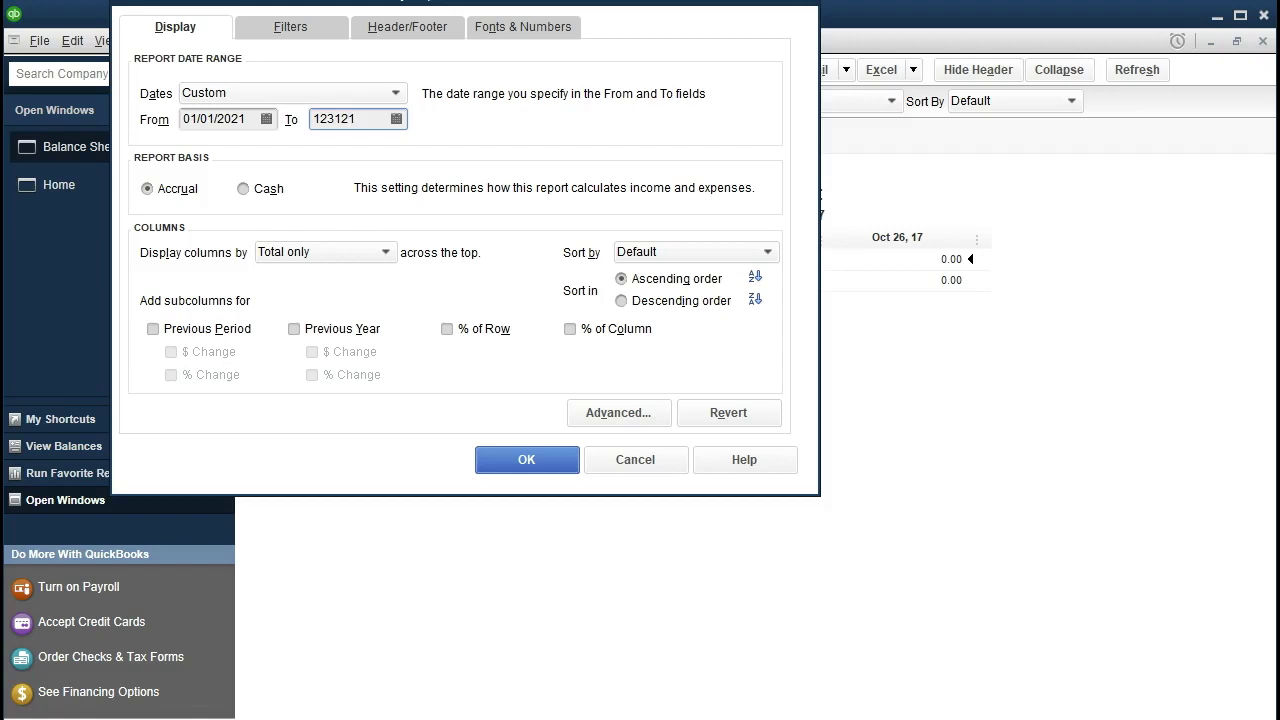
{"action": "key", "text": "Tab"}
{"action": "left_click", "coordinate": [501, 469]}
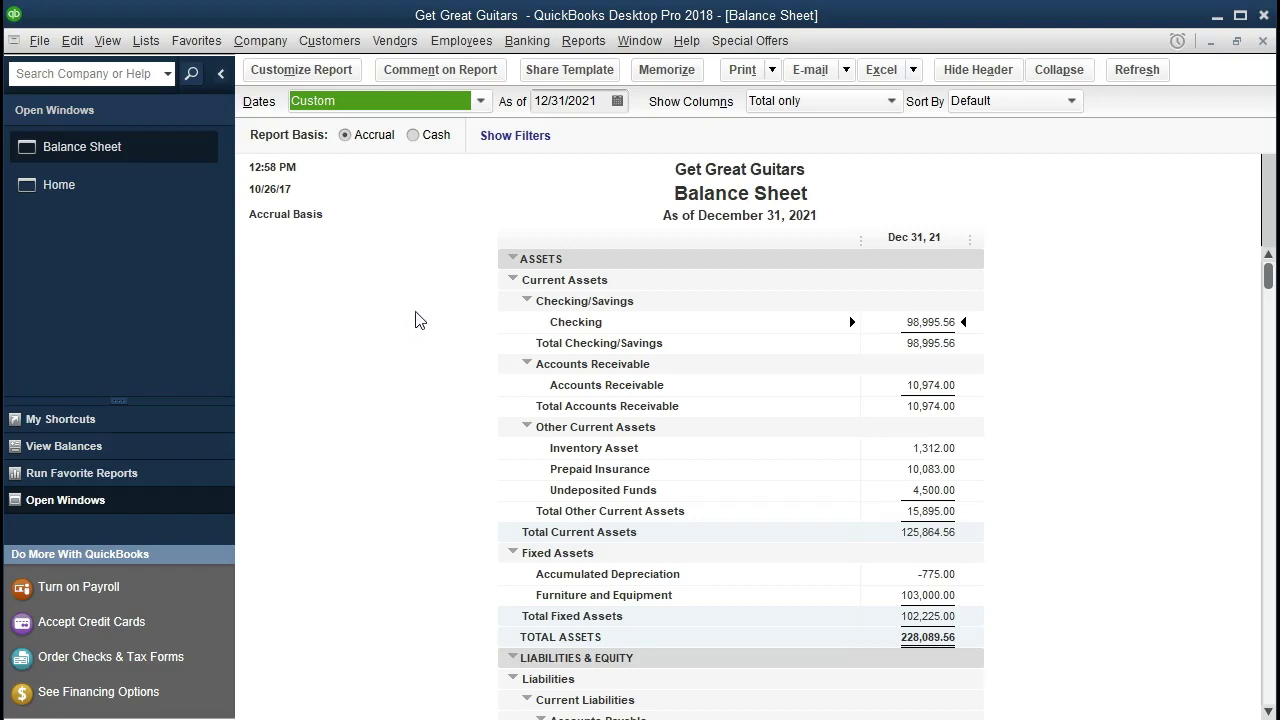
Read through the whole balance sheet and collapse the Assets and Liabilities & Equity sections to their totals
{"action": "scroll", "coordinate": [466, 270], "scroll_direction": "down", "scroll_amount": 2}
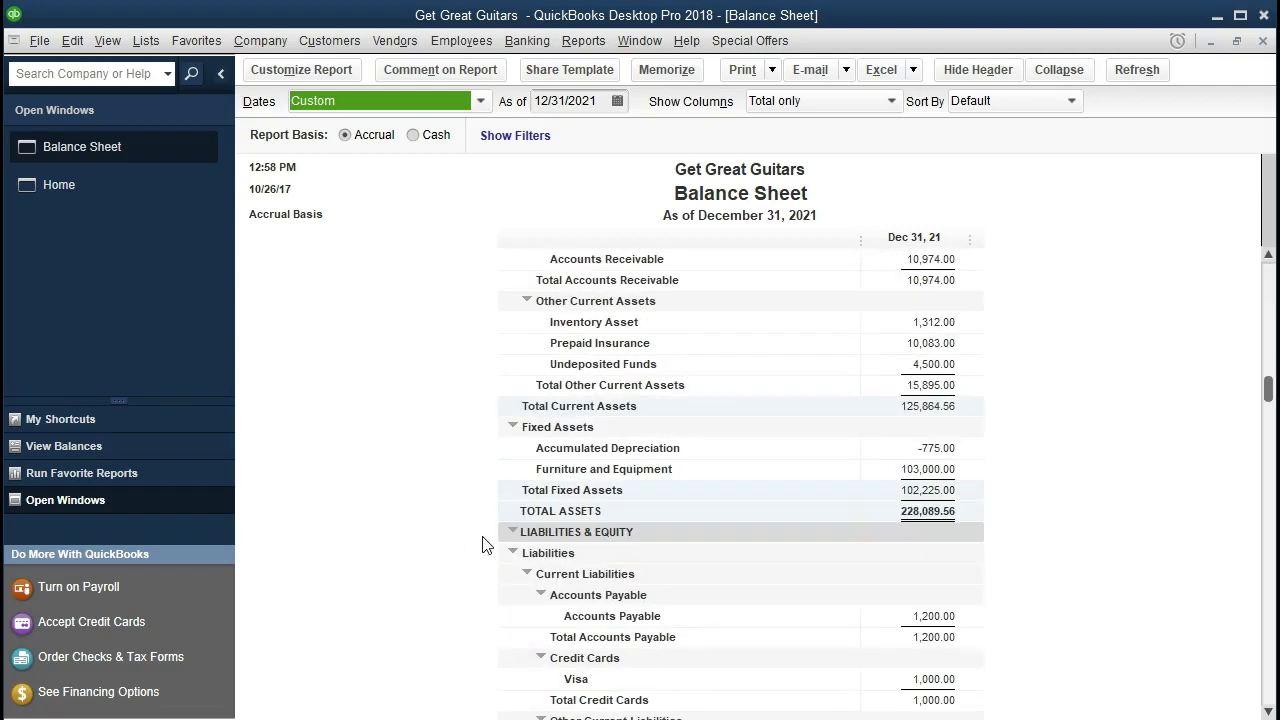
{"action": "scroll", "coordinate": [480, 545], "scroll_direction": "down", "scroll_amount": 5}
{"action": "scroll", "coordinate": [412, 596], "scroll_direction": "down", "scroll_amount": 1}
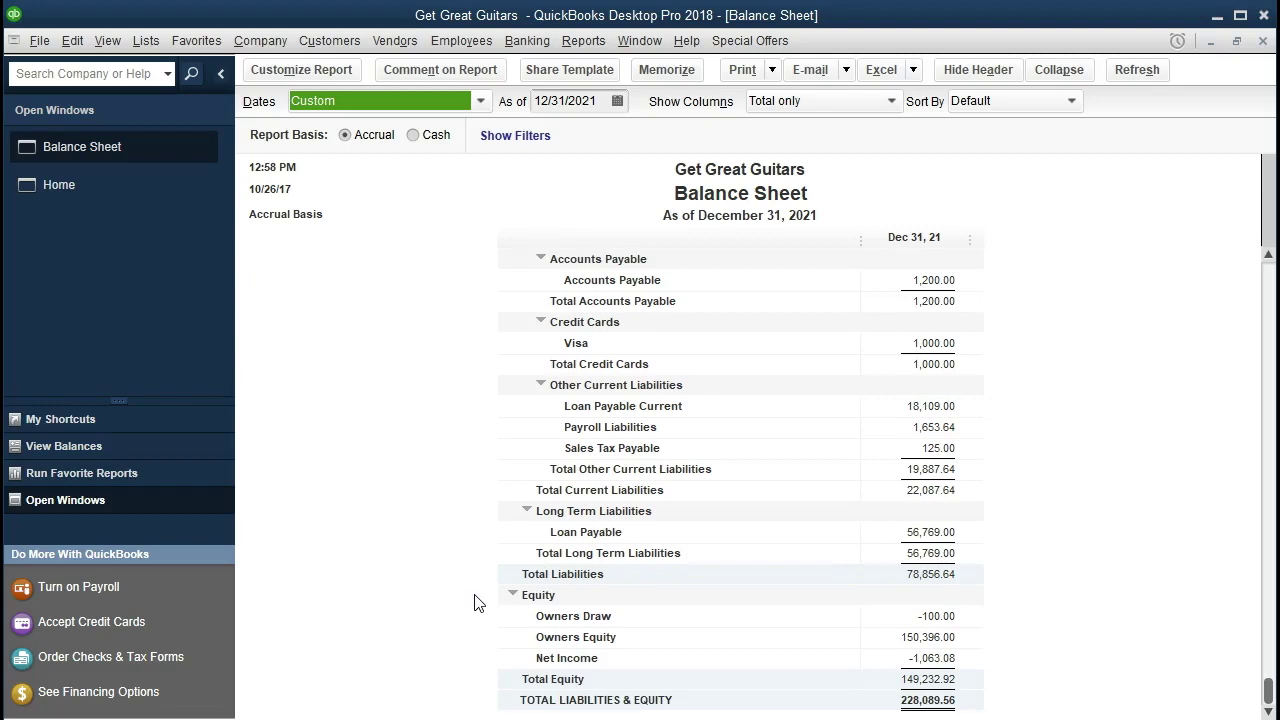
{"action": "scroll", "coordinate": [475, 600], "scroll_direction": "up", "scroll_amount": 10}
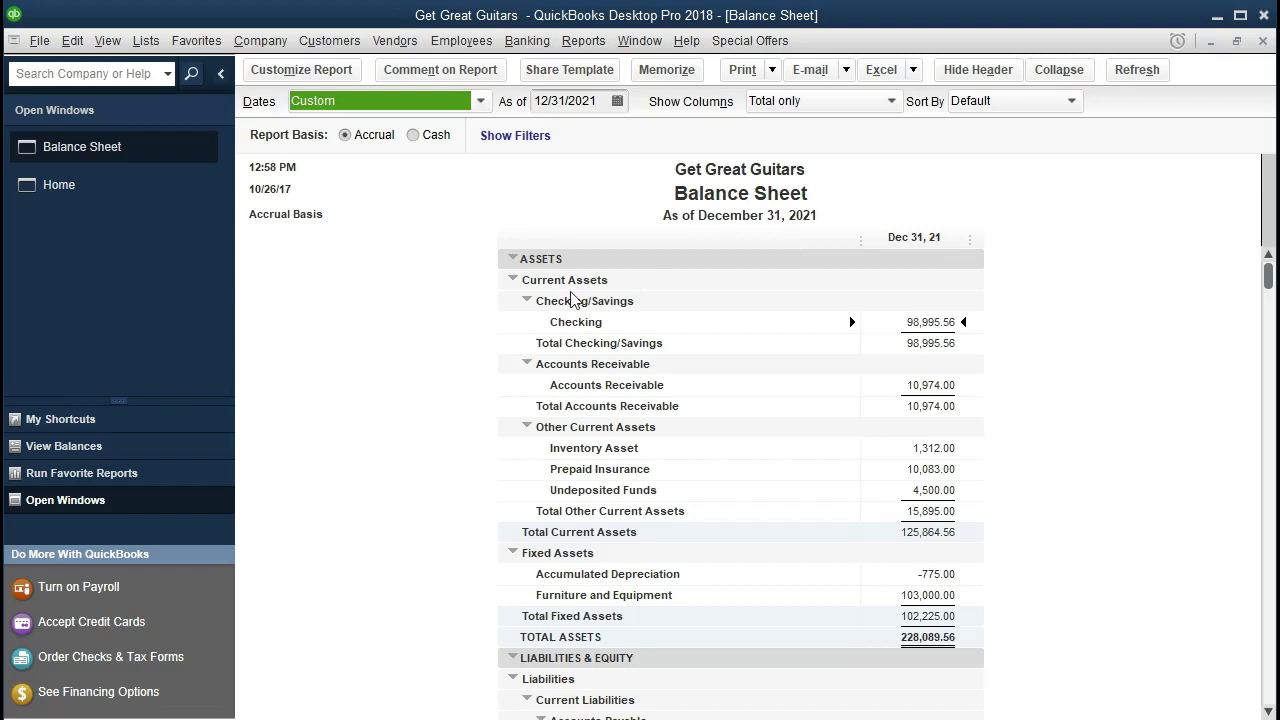
{"action": "left_click", "coordinate": [513, 259]}
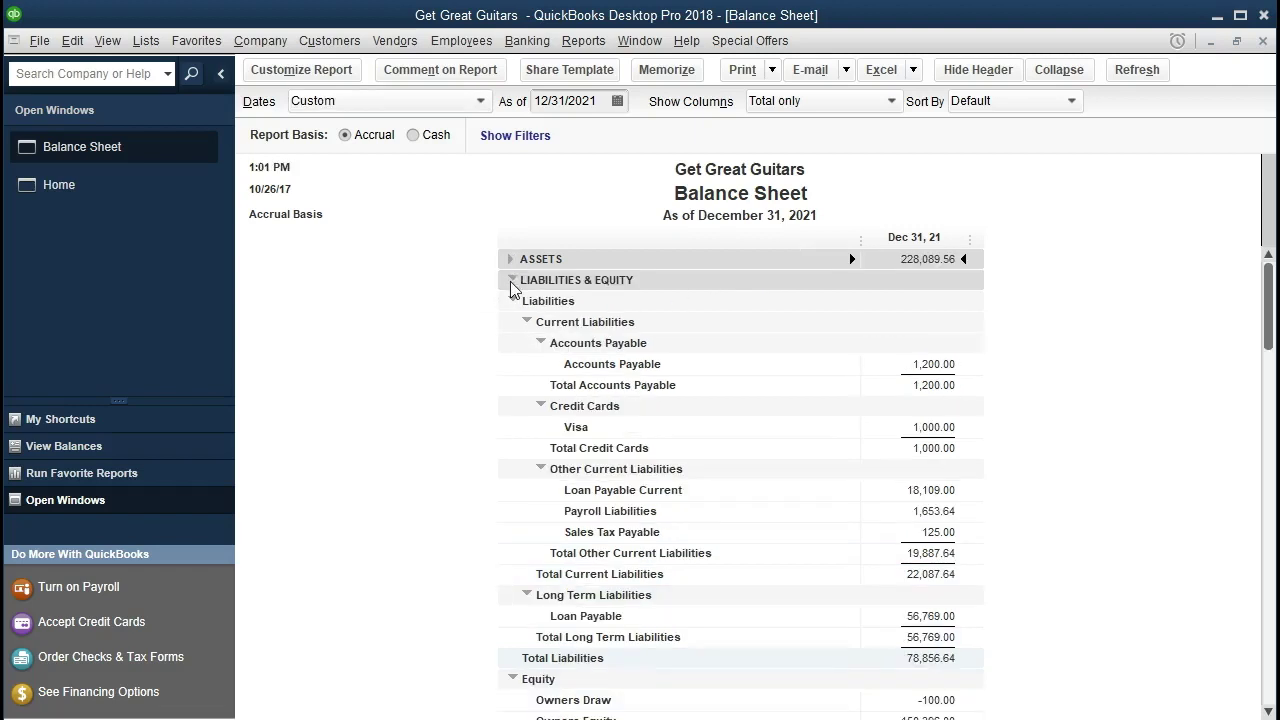
{"action": "left_click", "coordinate": [513, 282]}
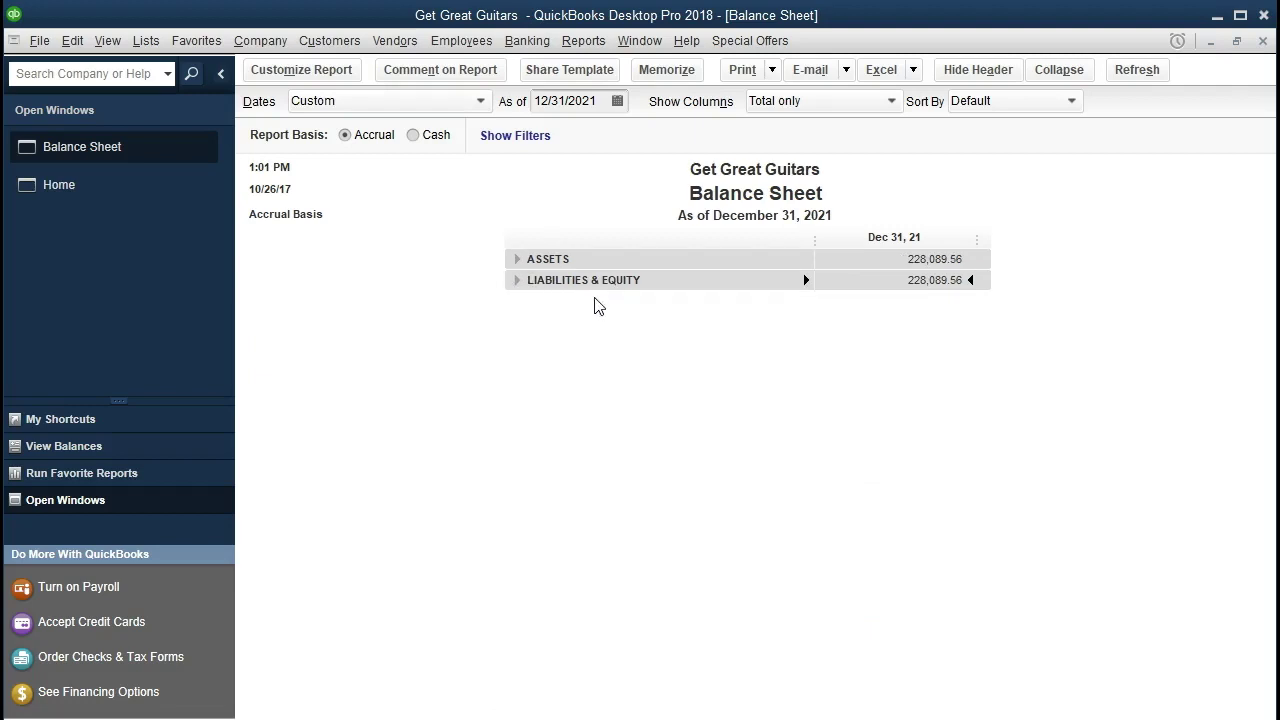
Expand both main sections again and examine the current assets, fixed assets and total assets lines
{"action": "left_click", "coordinate": [517, 282]}
{"action": "left_click", "coordinate": [513, 262]}
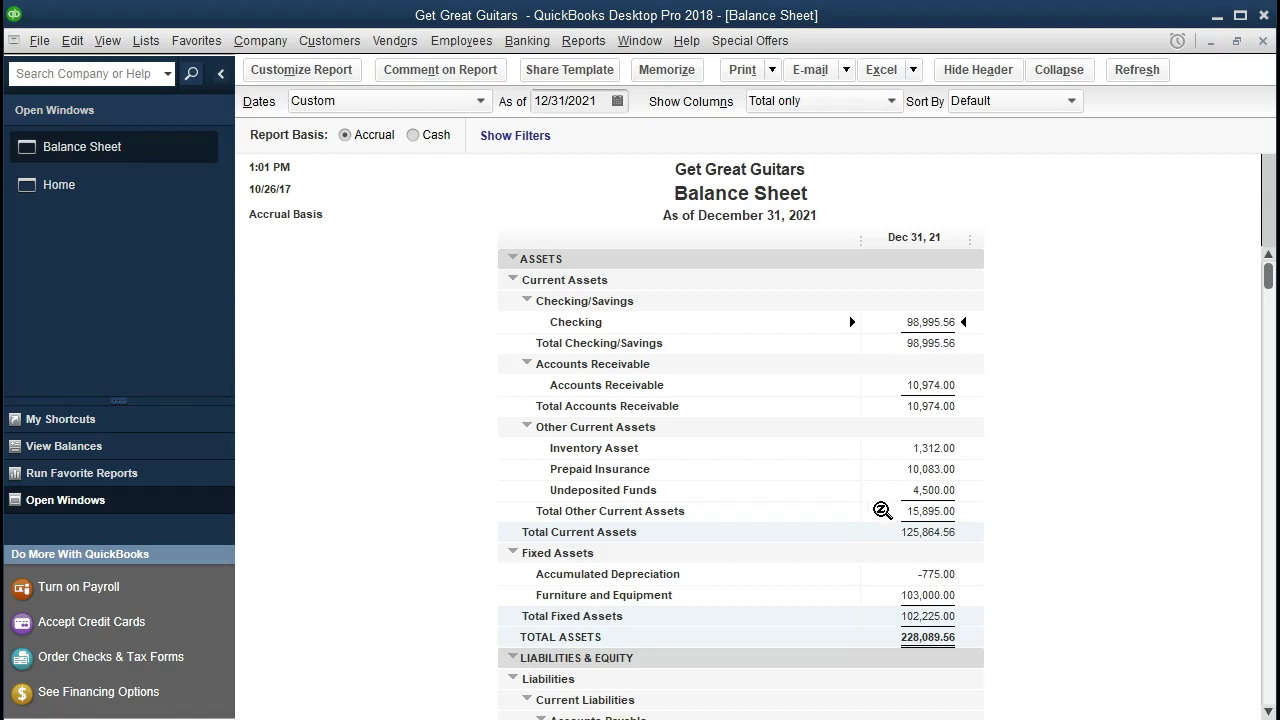
{"action": "scroll", "coordinate": [882, 511], "scroll_direction": "down", "scroll_amount": 1}
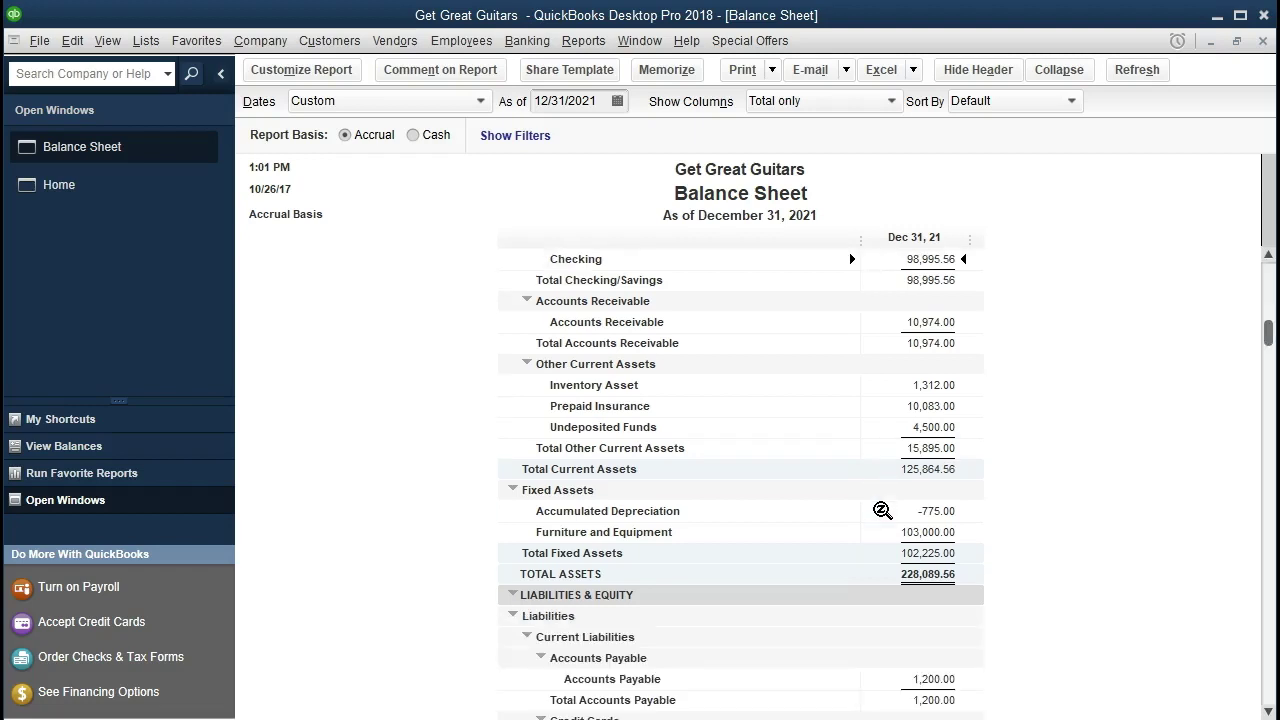
{"action": "scroll", "coordinate": [882, 511], "scroll_direction": "down", "scroll_amount": 1}
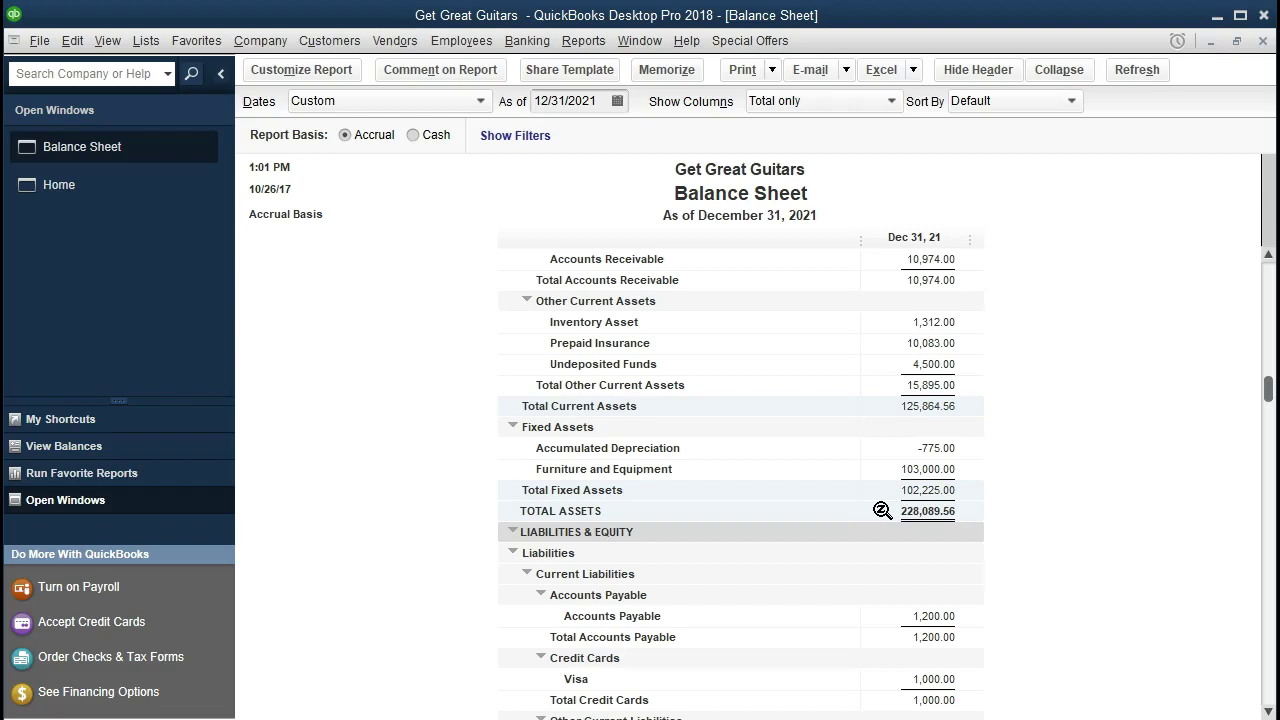
{"action": "left_click", "coordinate": [890, 470]}
{"action": "left_click", "coordinate": [905, 448]}
{"action": "scroll", "coordinate": [785, 485], "scroll_direction": "down", "scroll_amount": 1}
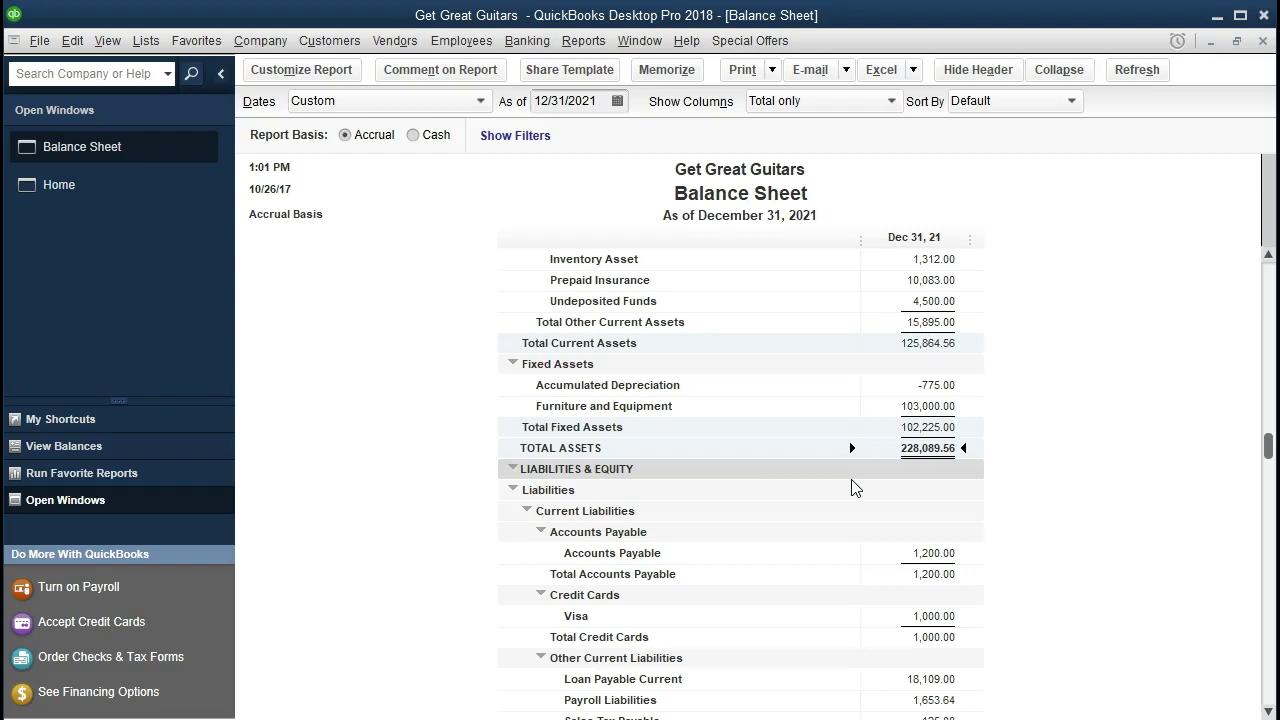
{"action": "scroll", "coordinate": [786, 550], "scroll_direction": "up", "scroll_amount": 3}
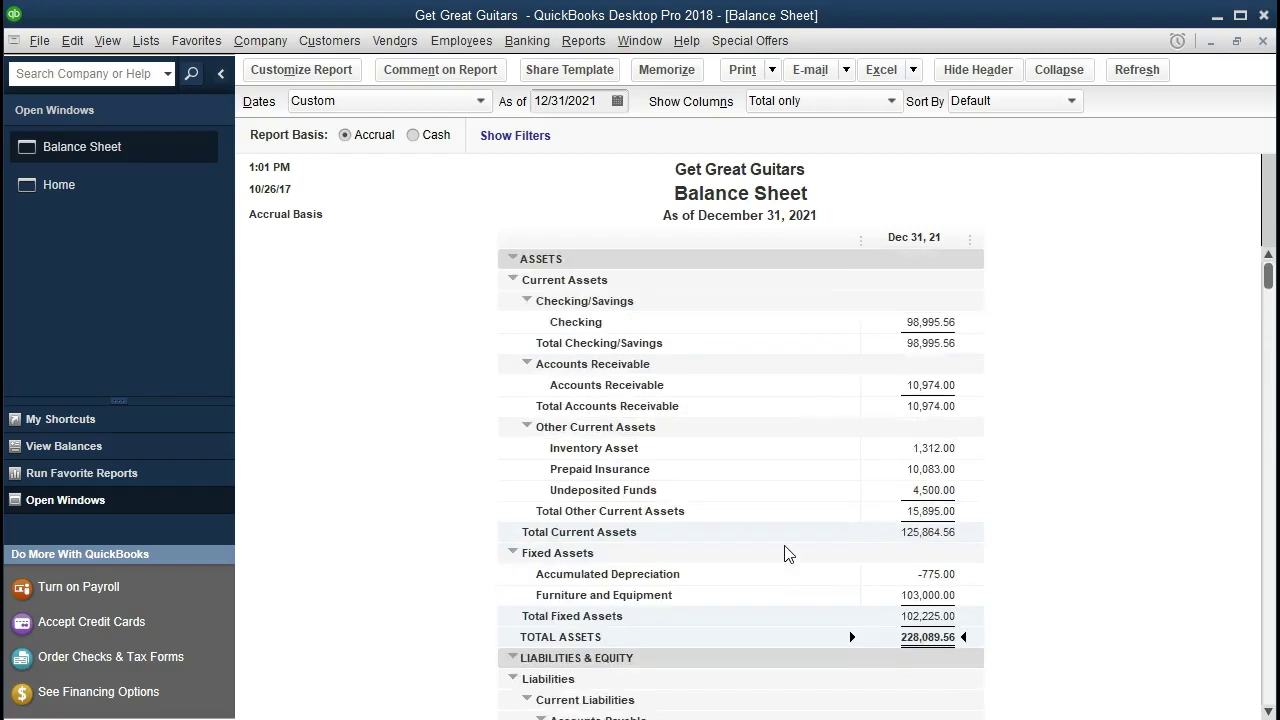
Collapse the Assets section, check the total of liabilities and equity, and collapse the Liabilities & Equity section too
{"action": "left_click", "coordinate": [511, 260]}
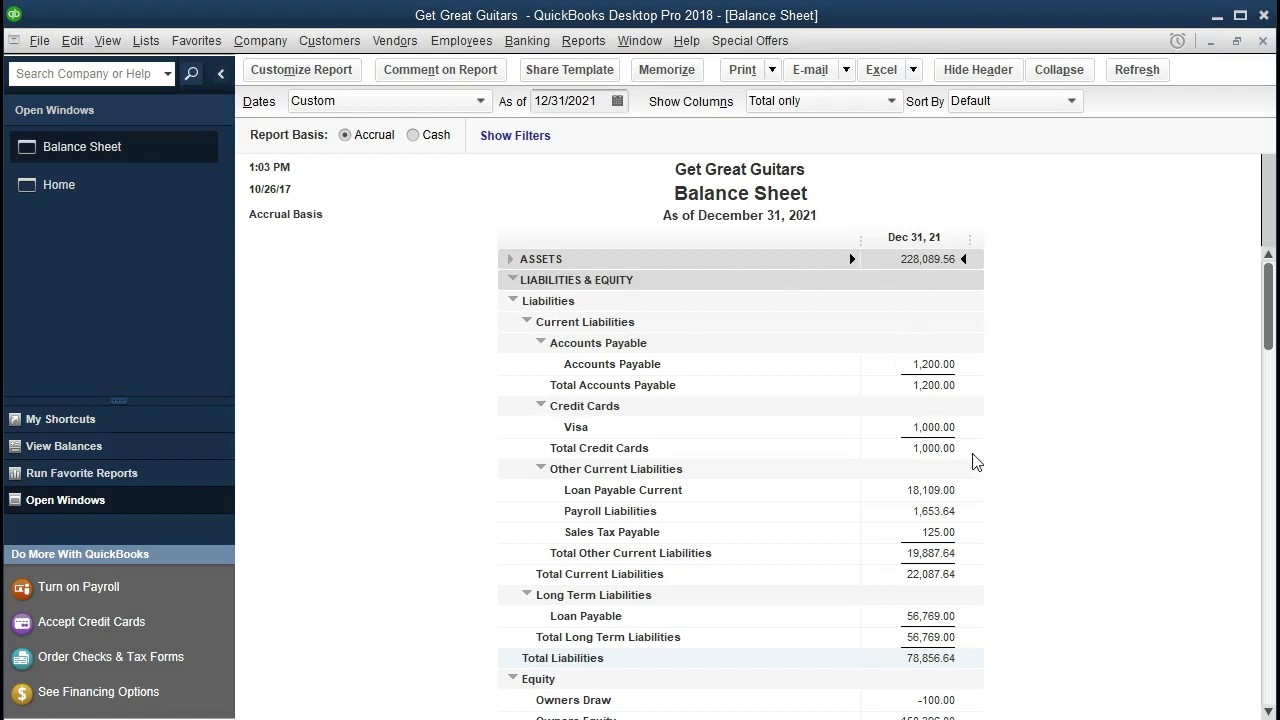
{"action": "scroll", "coordinate": [986, 468], "scroll_direction": "down", "scroll_amount": 3}
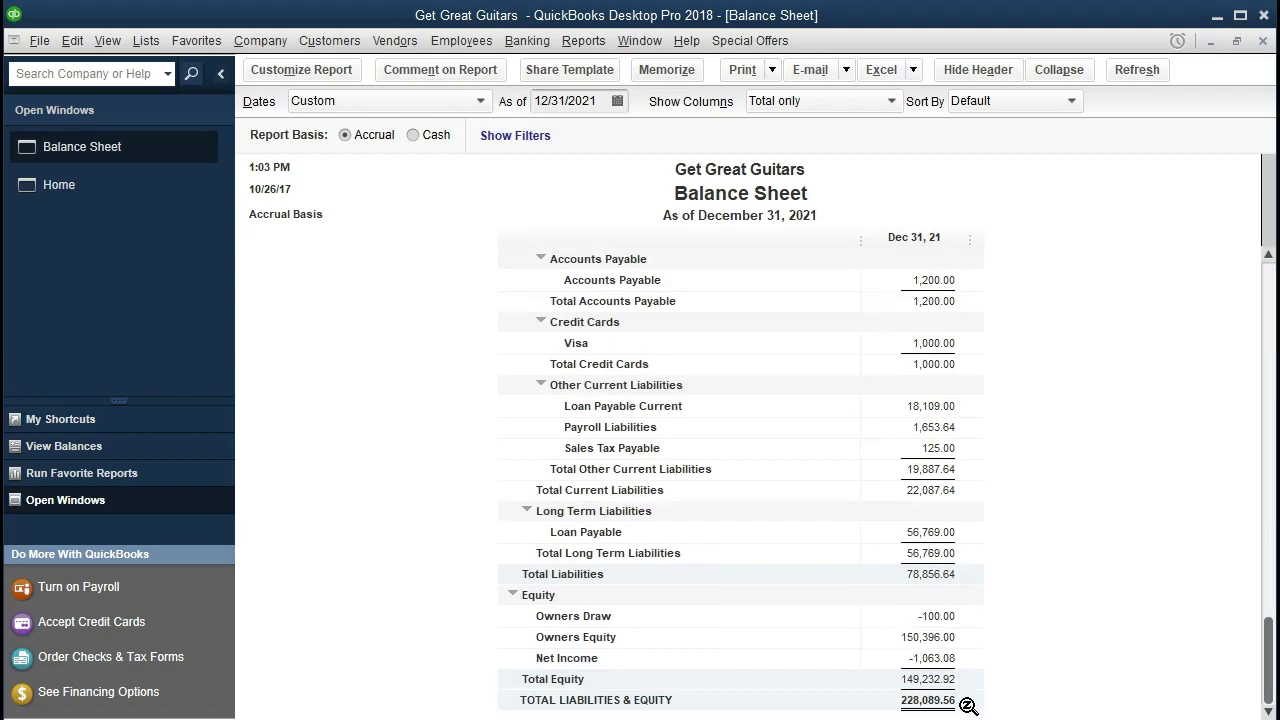
{"action": "scroll", "coordinate": [968, 706], "scroll_direction": "up", "scroll_amount": 3}
{"action": "left_click", "coordinate": [516, 280]}
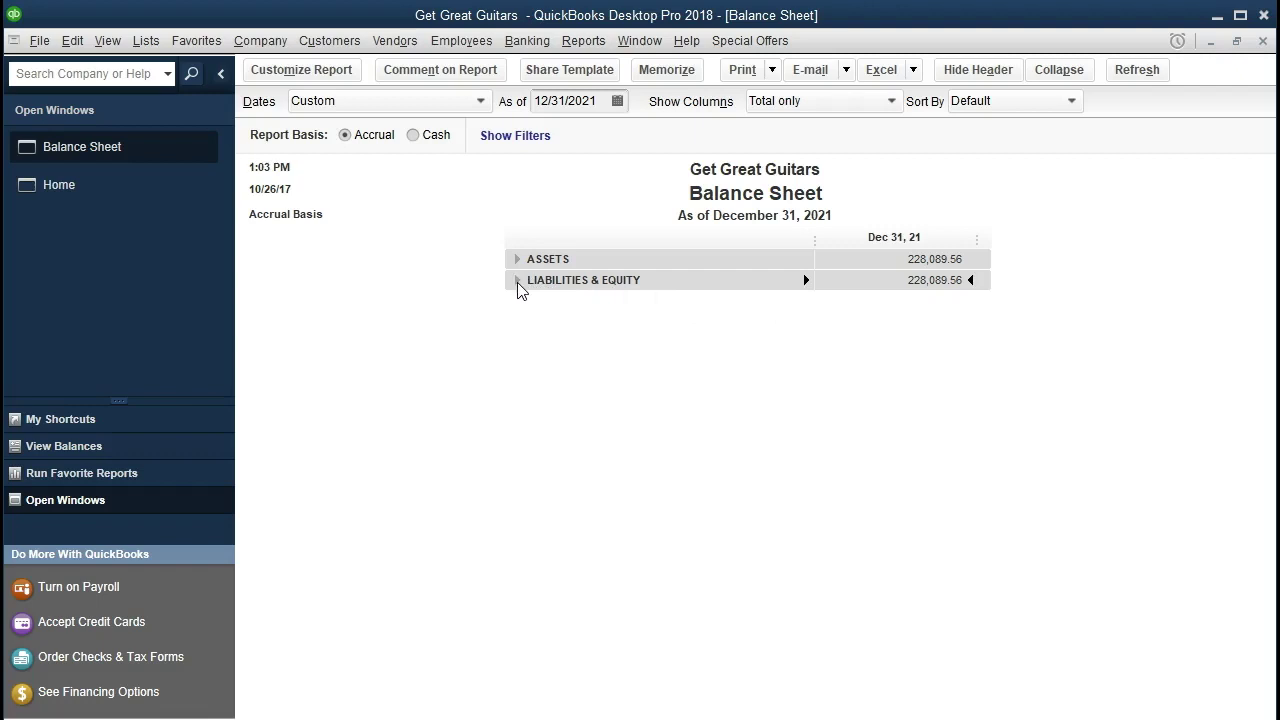
Expand the Liabilities & Equity section and examine its current liabilities, long-term loan and current liabilities total
{"action": "left_click", "coordinate": [518, 281]}
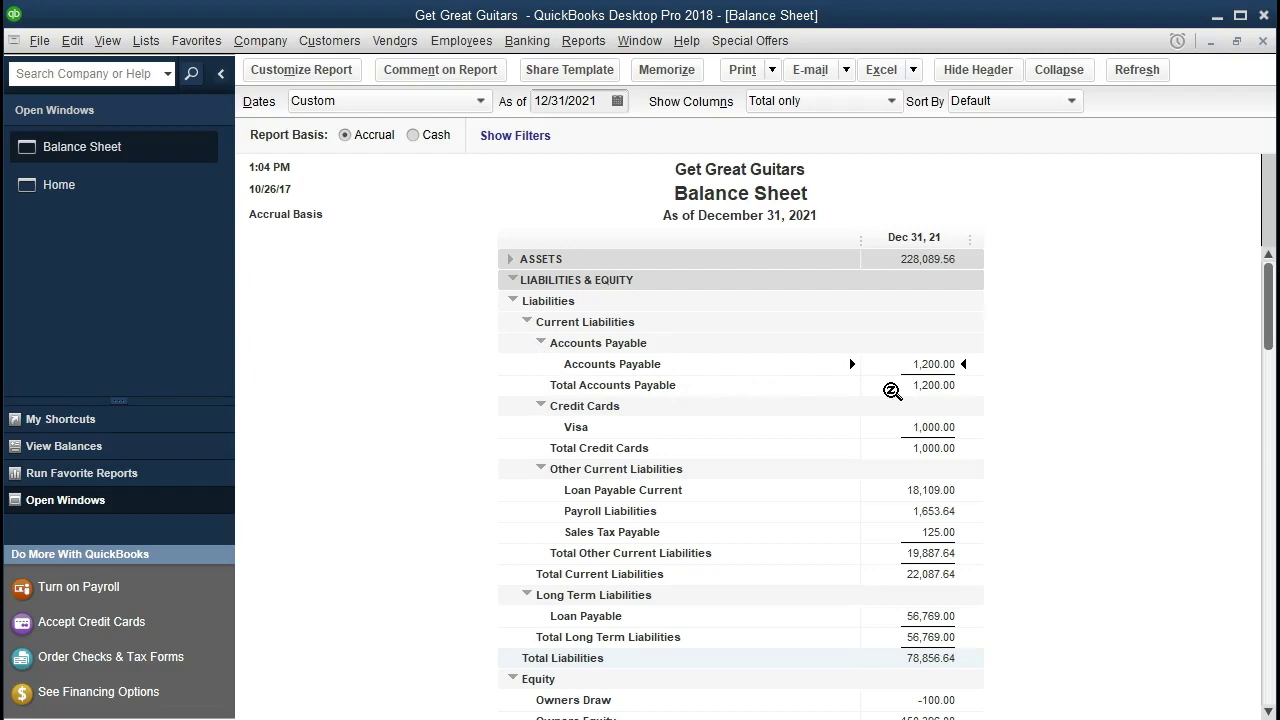
{"action": "scroll", "coordinate": [877, 412], "scroll_direction": "down", "scroll_amount": 1}
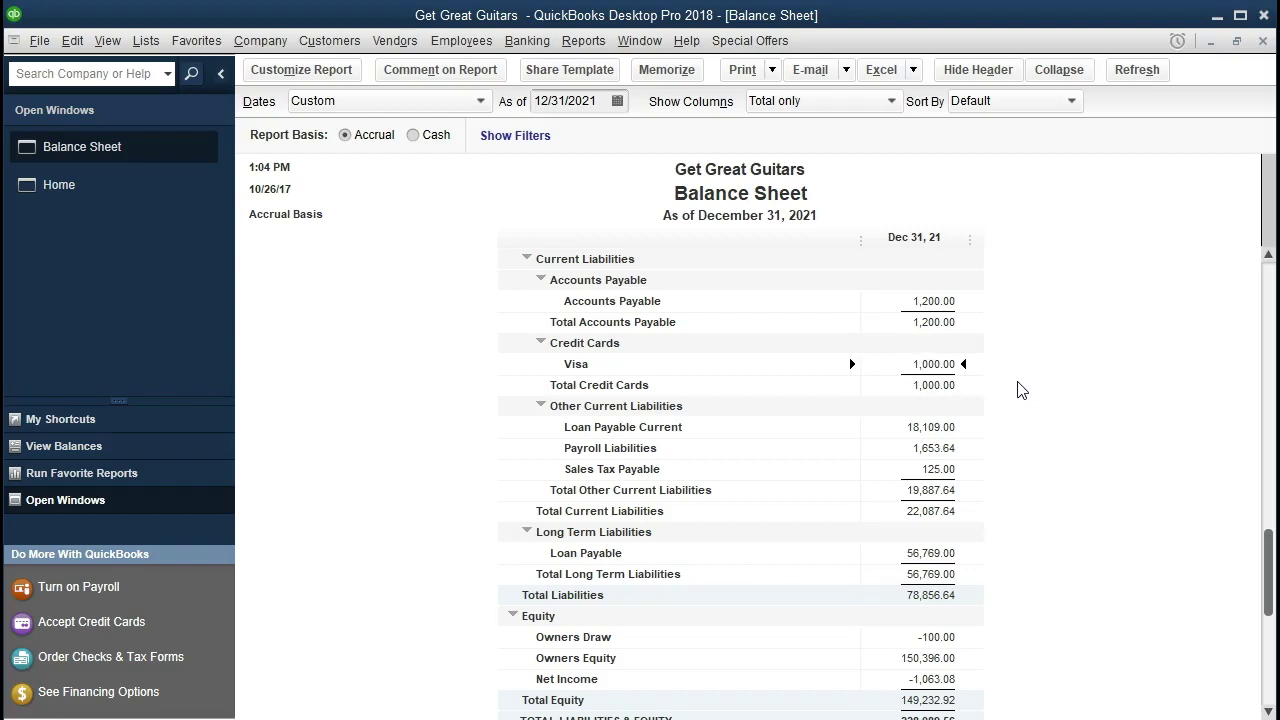
{"action": "scroll", "coordinate": [1020, 390], "scroll_direction": "down", "scroll_amount": 1}
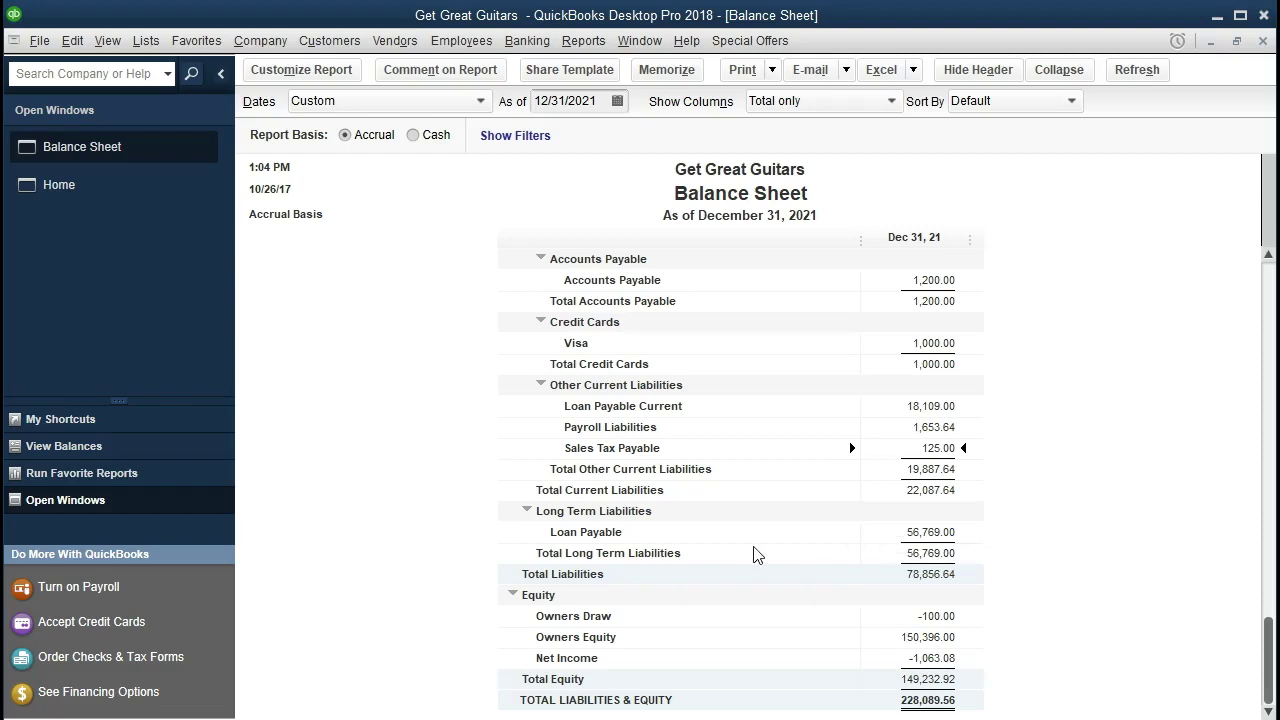
{"action": "left_click", "coordinate": [890, 530]}
{"action": "left_click", "coordinate": [918, 490]}
{"action": "scroll", "coordinate": [847, 573], "scroll_direction": "up", "scroll_amount": 1}
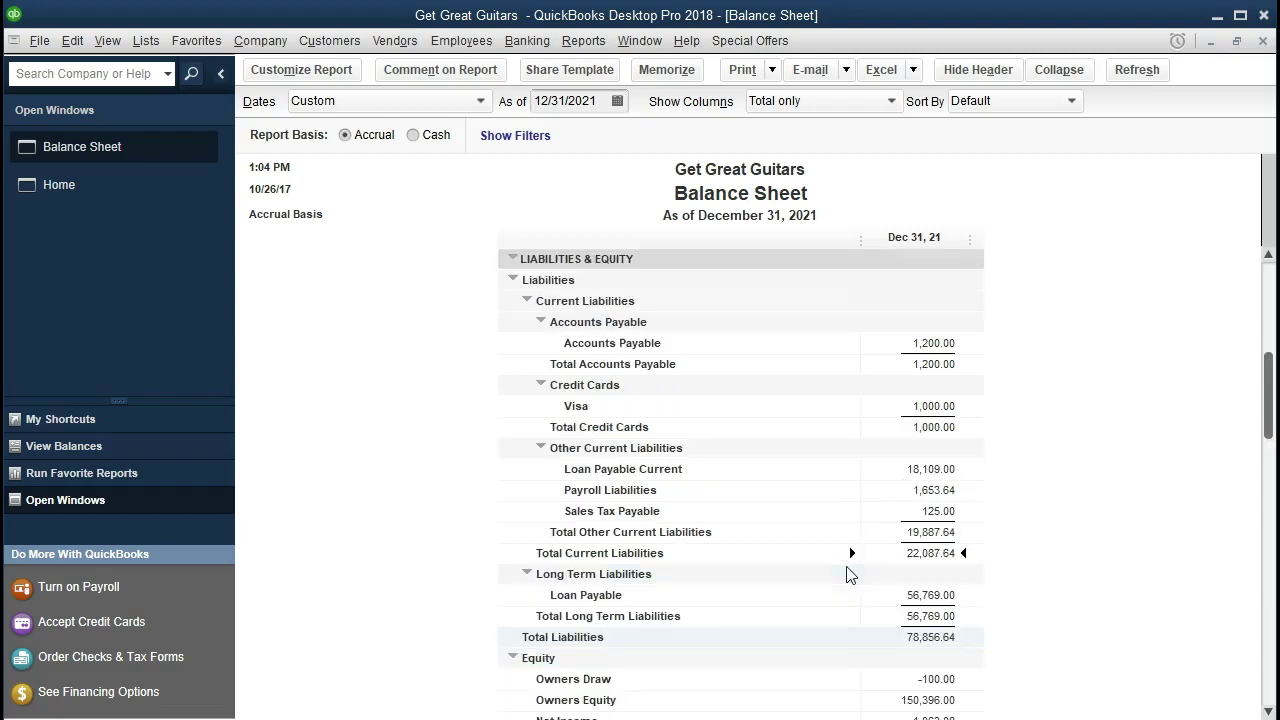
{"action": "scroll", "coordinate": [570, 348], "scroll_direction": "up", "scroll_amount": 1}
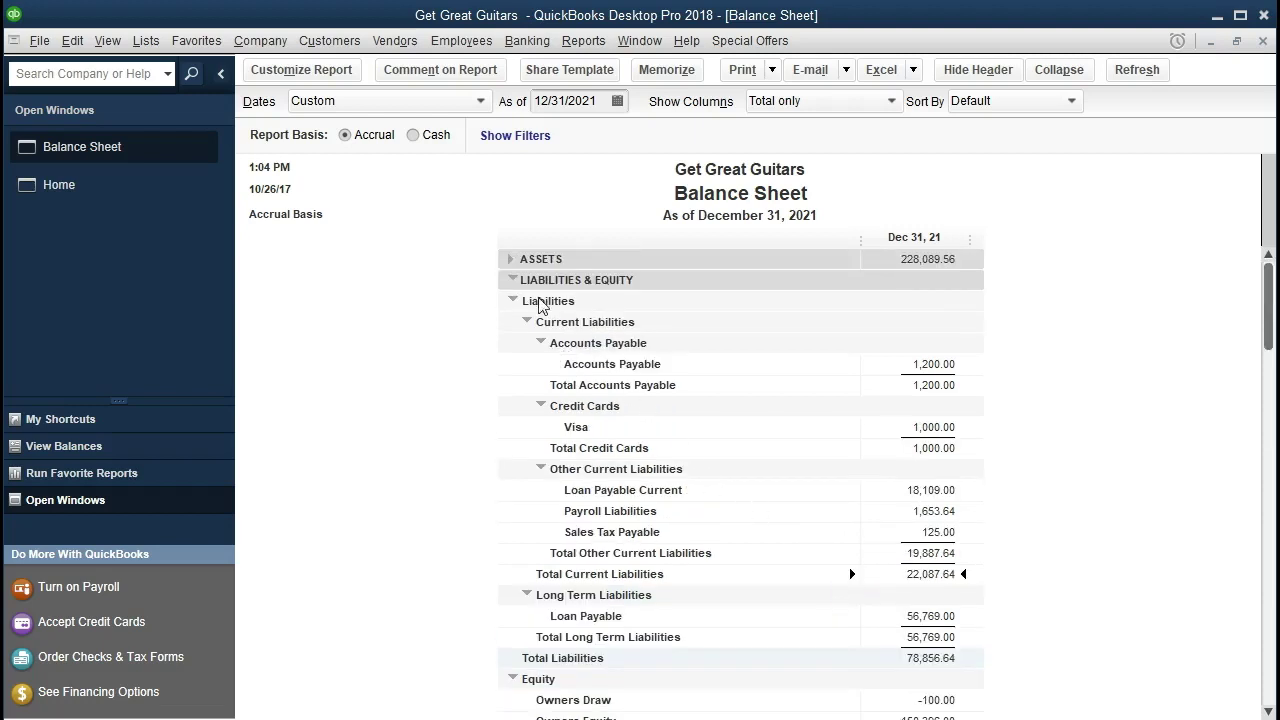
Expand the Assets section to review the current assets, and collapse it again to look over the liabilities
{"action": "left_click", "coordinate": [510, 260]}
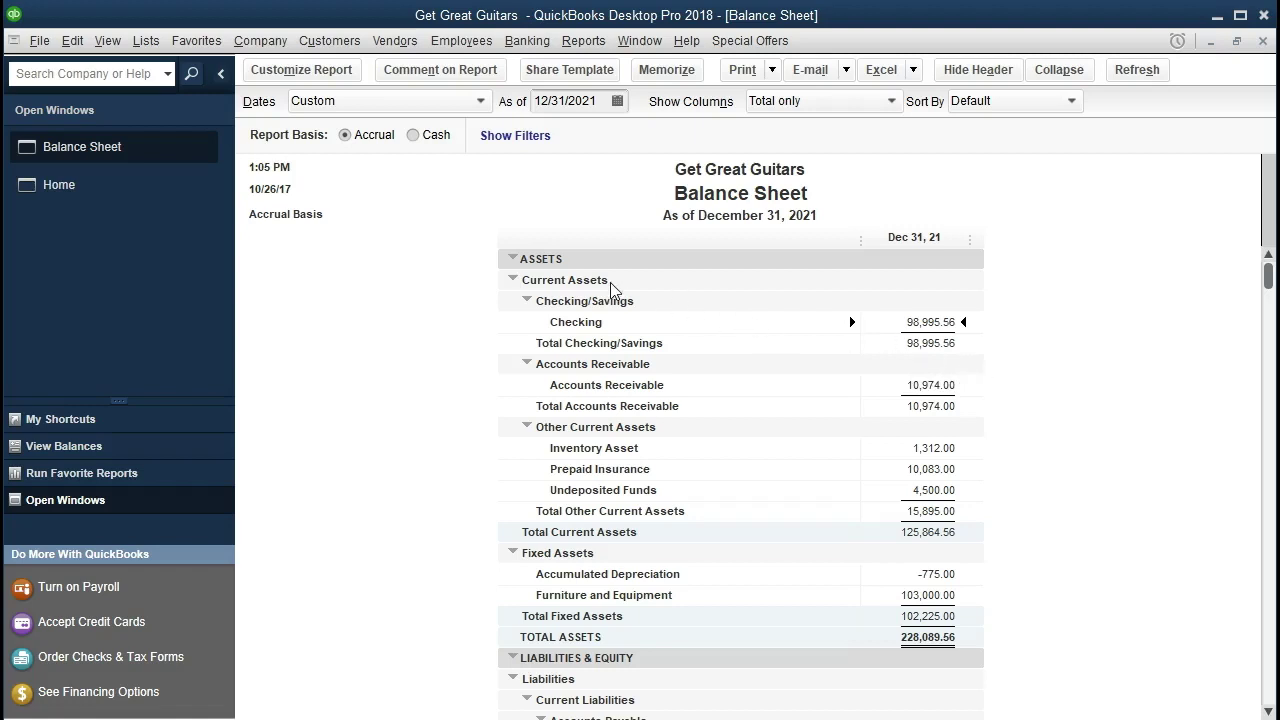
{"action": "left_click", "coordinate": [513, 258]}
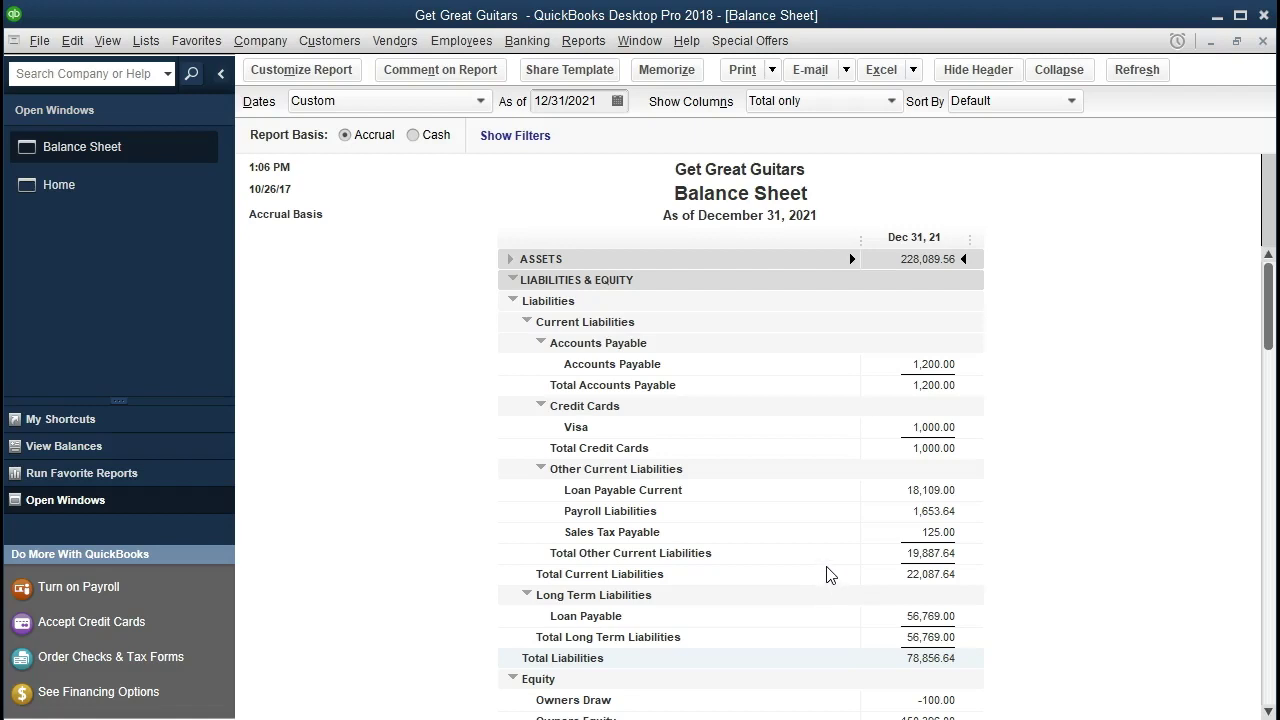
{"action": "scroll", "coordinate": [827, 574], "scroll_direction": "down", "scroll_amount": 1}
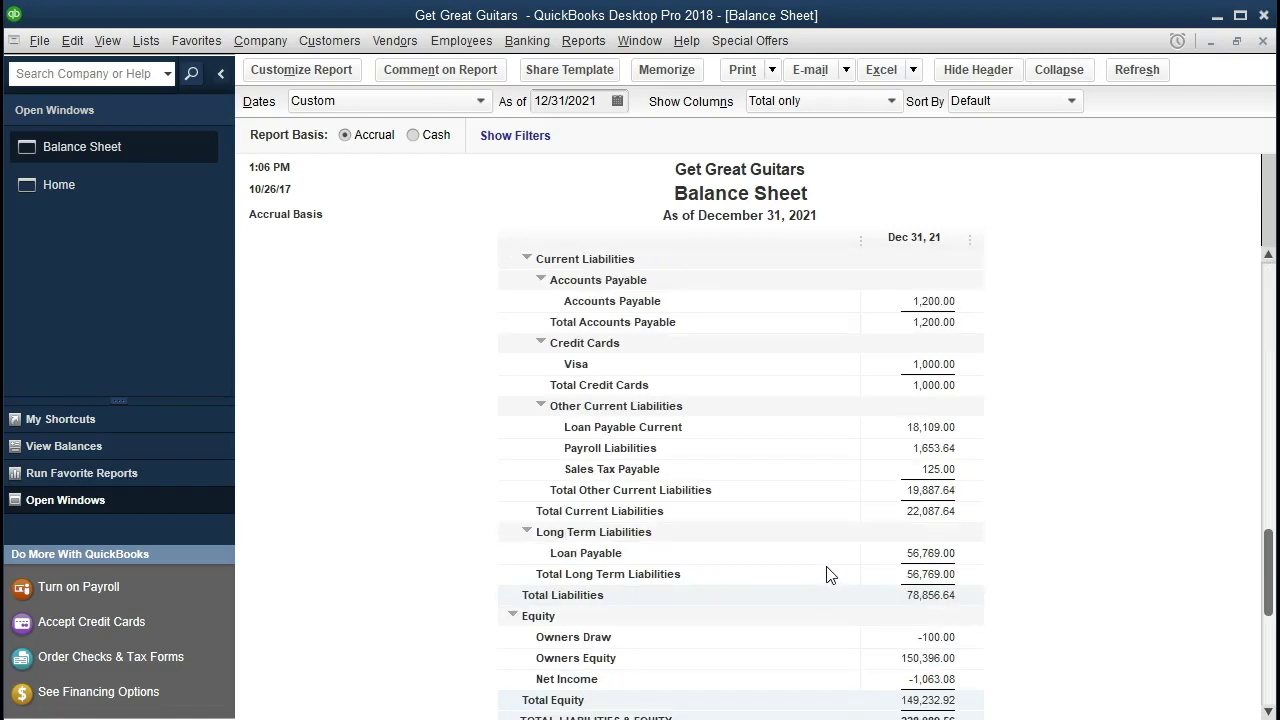
Examine the liabilities and equity lines and compare the total of liabilities and equity with the assets total
{"action": "scroll", "coordinate": [827, 574], "scroll_direction": "down", "scroll_amount": 1}
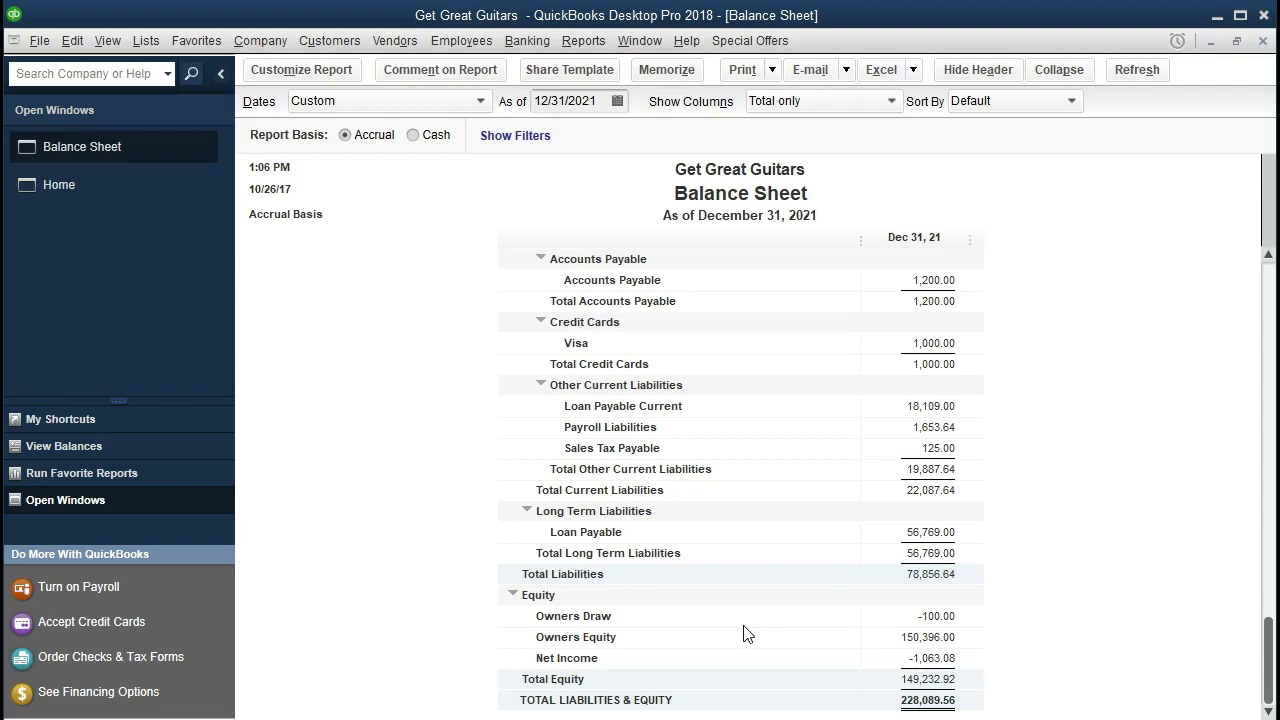
{"action": "scroll", "coordinate": [744, 634], "scroll_direction": "up", "scroll_amount": 2}
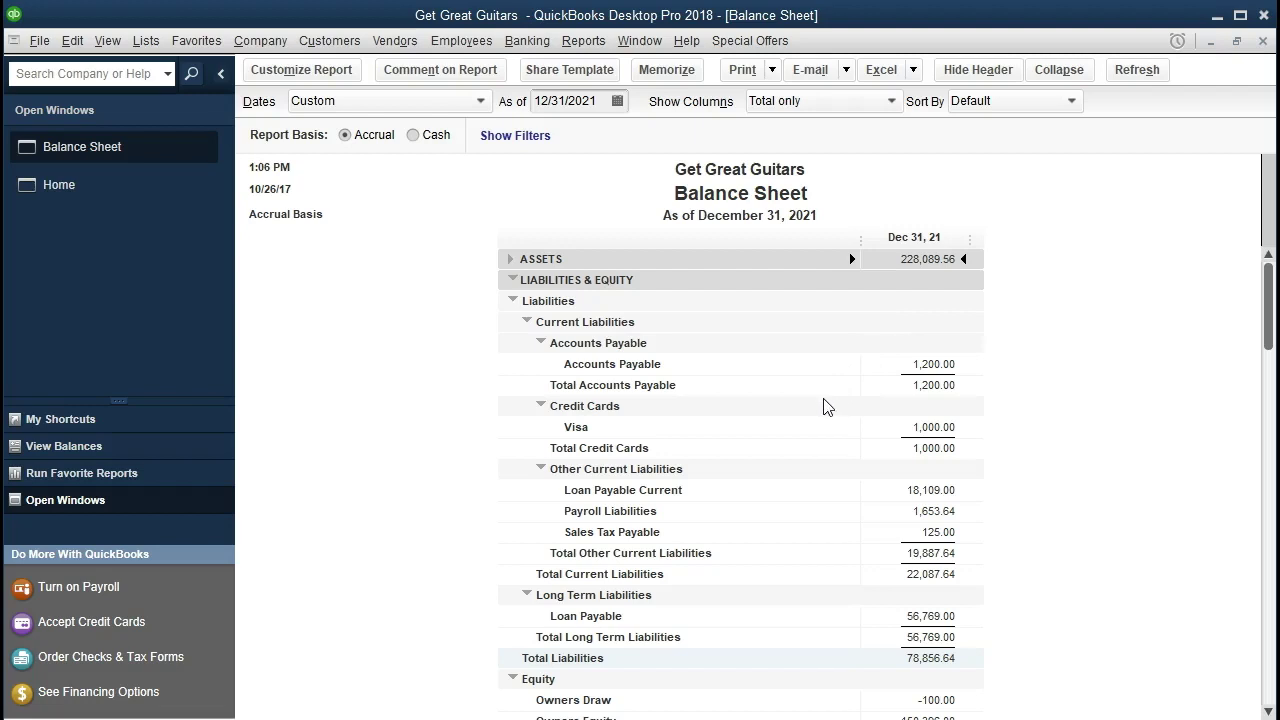
{"action": "scroll", "coordinate": [822, 405], "scroll_direction": "down", "scroll_amount": 1}
{"action": "scroll", "coordinate": [822, 404], "scroll_direction": "down", "scroll_amount": 1}
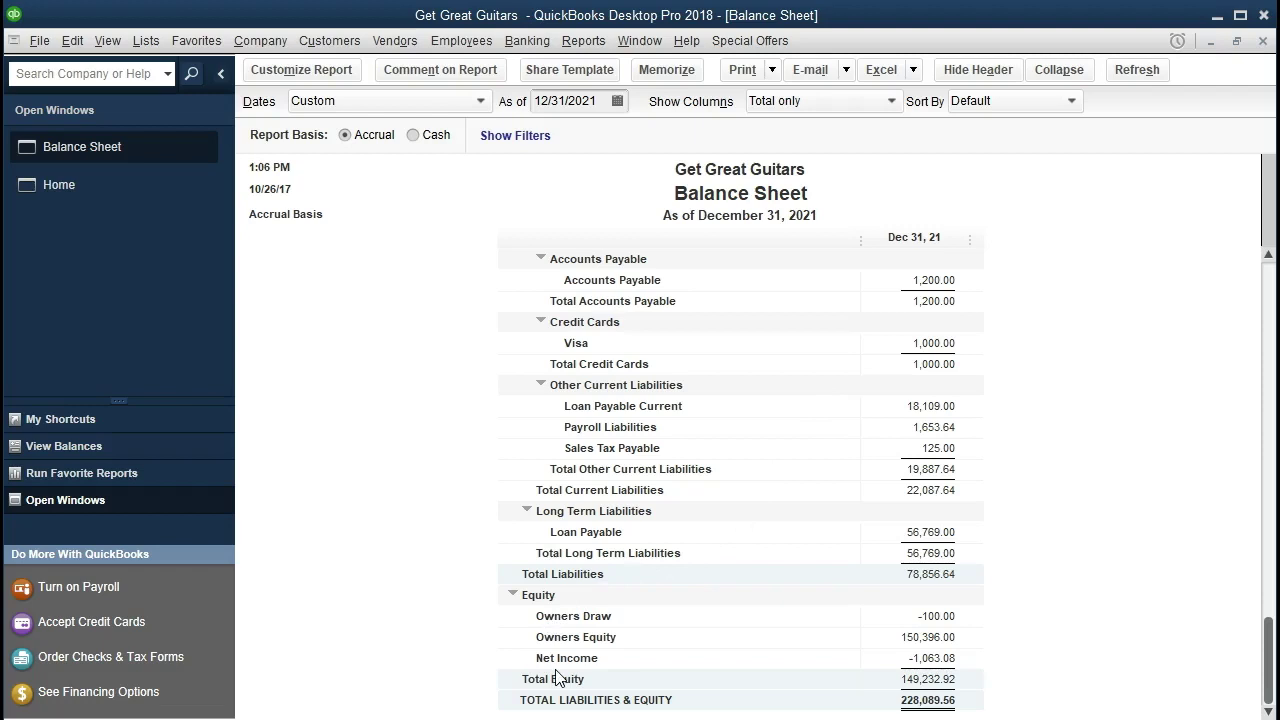
{"action": "left_click", "coordinate": [879, 677]}
{"action": "scroll", "coordinate": [782, 607], "scroll_direction": "up", "scroll_amount": 2}
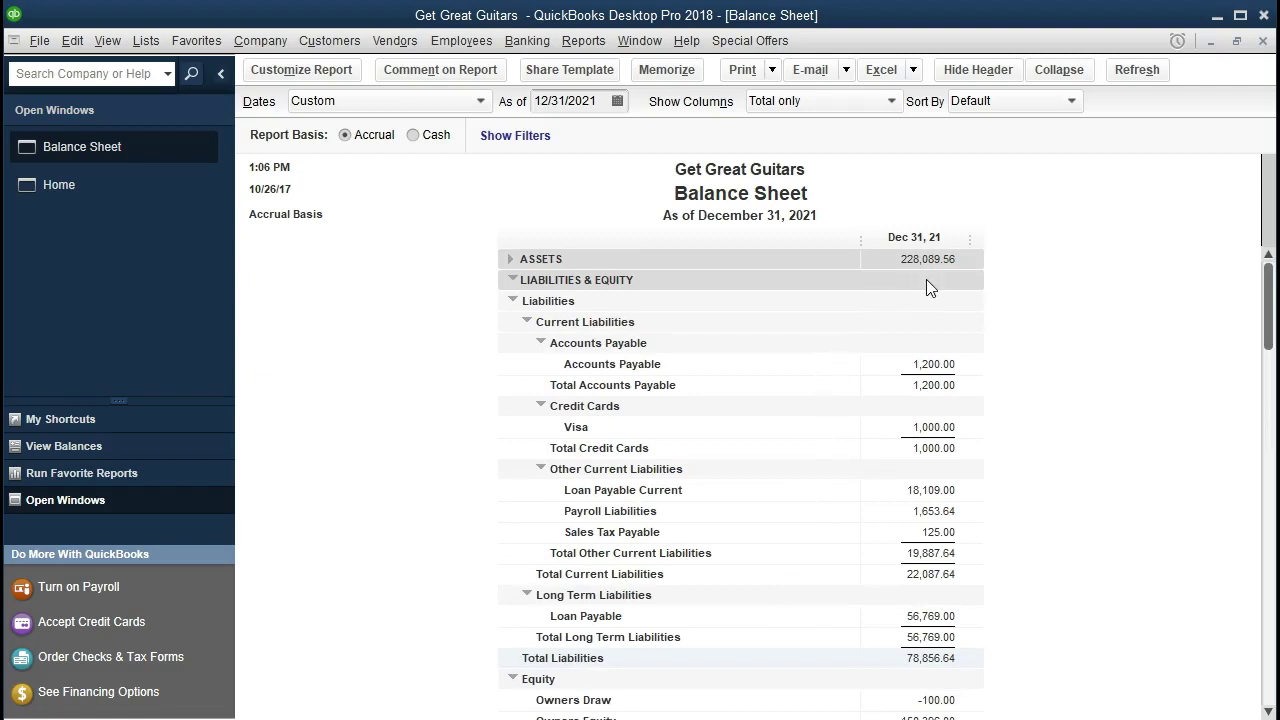
{"action": "scroll", "coordinate": [926, 279], "scroll_direction": "down", "scroll_amount": 2}
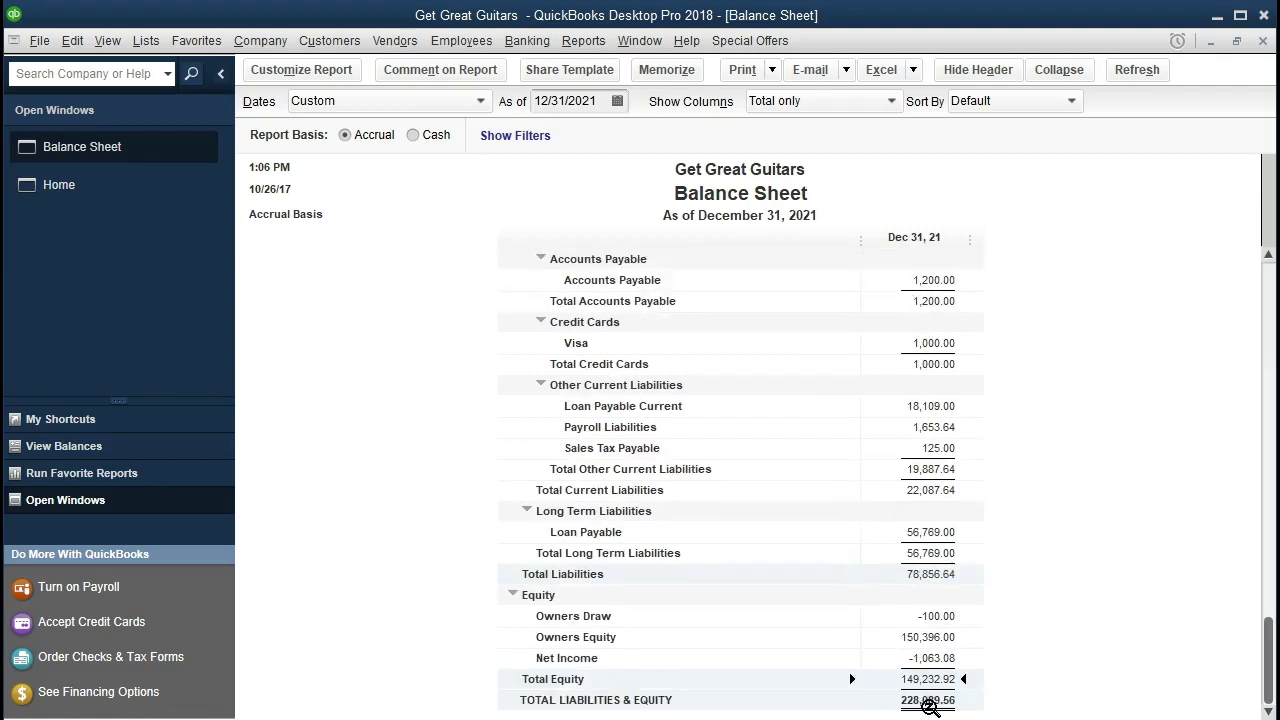
{"action": "scroll", "coordinate": [920, 695], "scroll_direction": "up", "scroll_amount": 2}
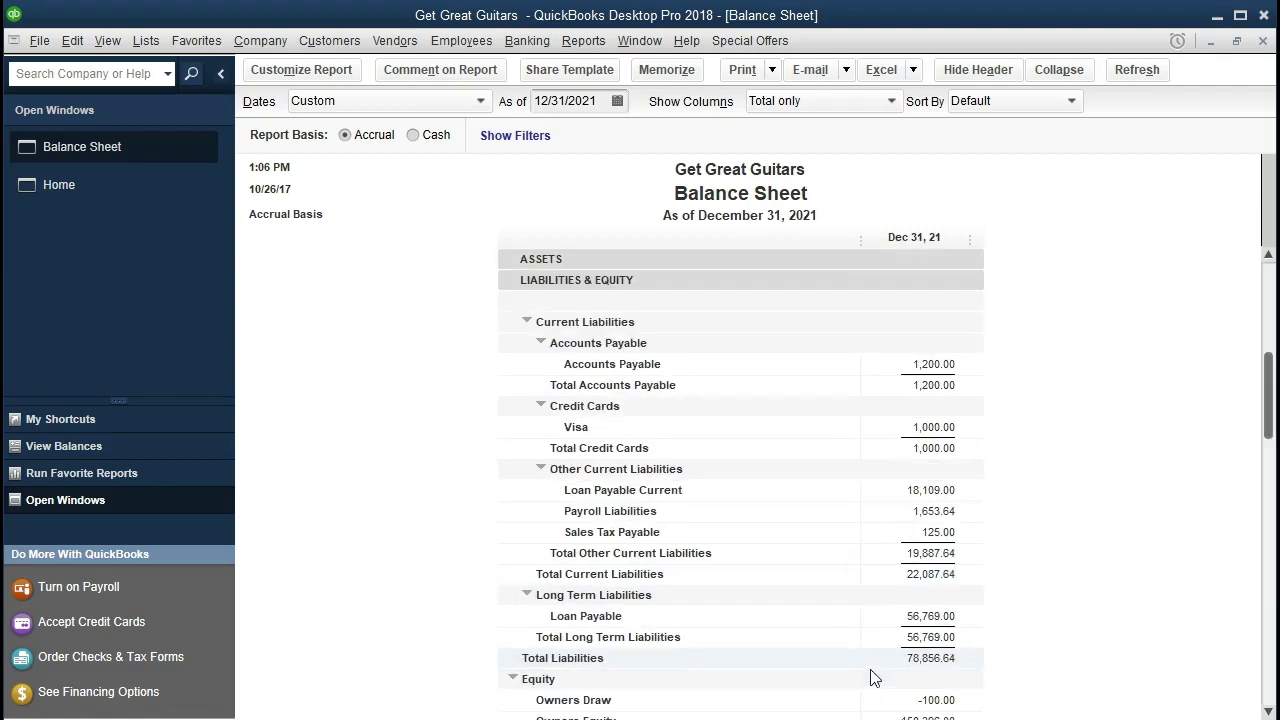
Collapse the Liabilities & Equity section and compare its total with the Assets total
{"action": "left_click", "coordinate": [511, 280]}
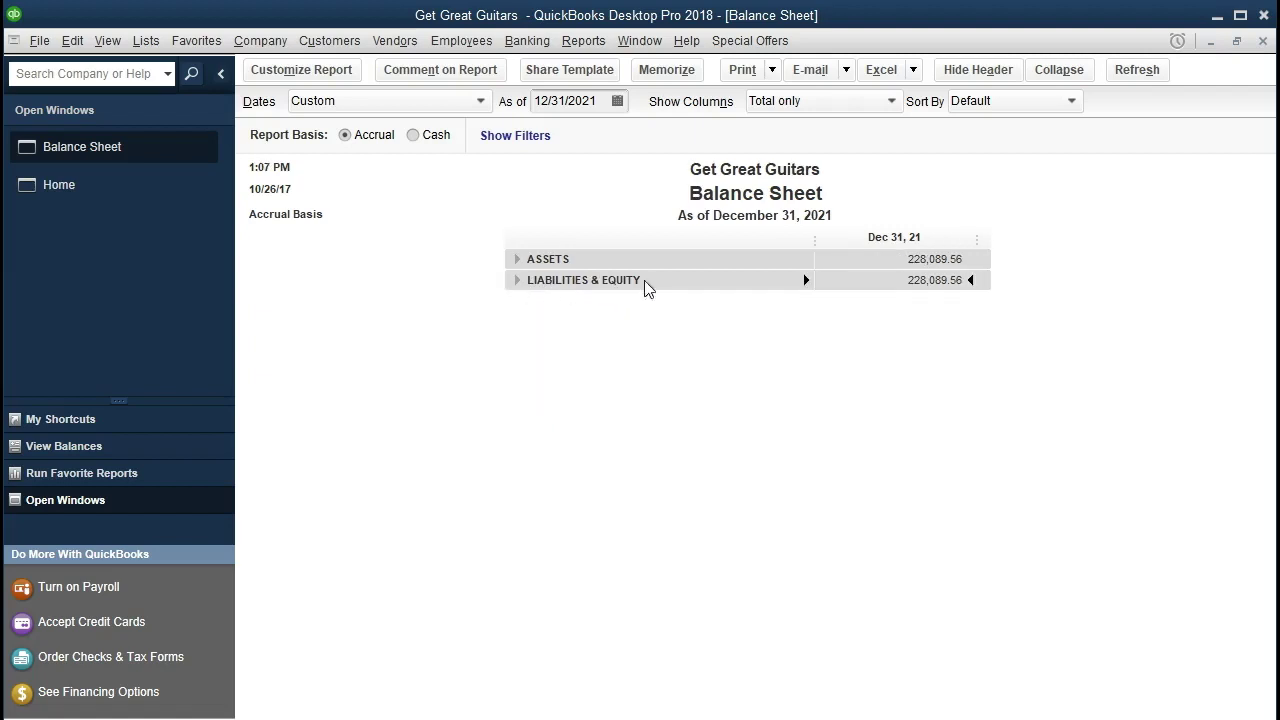
{"action": "left_click", "coordinate": [912, 260]}
{"action": "left_click", "coordinate": [906, 279]}
Expand the Liabilities & Equity section and examine its lines from accounts payable down to total equity
{"action": "left_click", "coordinate": [516, 283]}
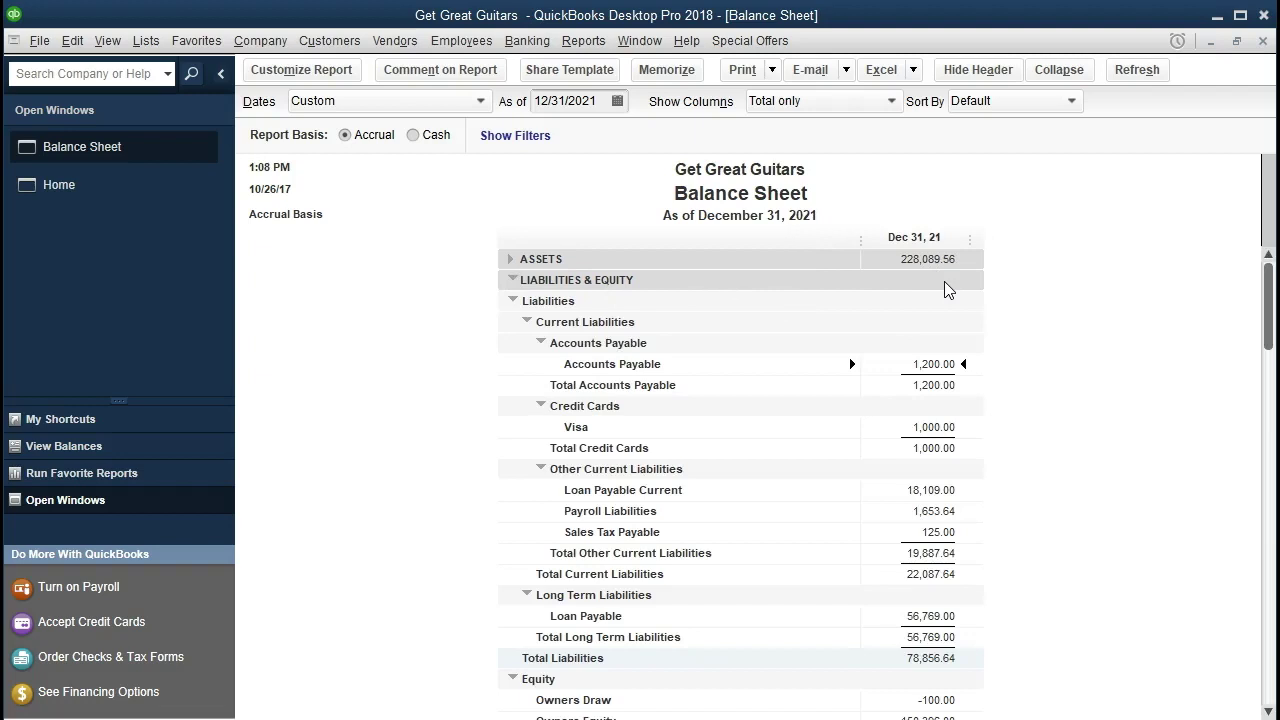
{"action": "scroll", "coordinate": [1070, 410], "scroll_direction": "down", "scroll_amount": 2}
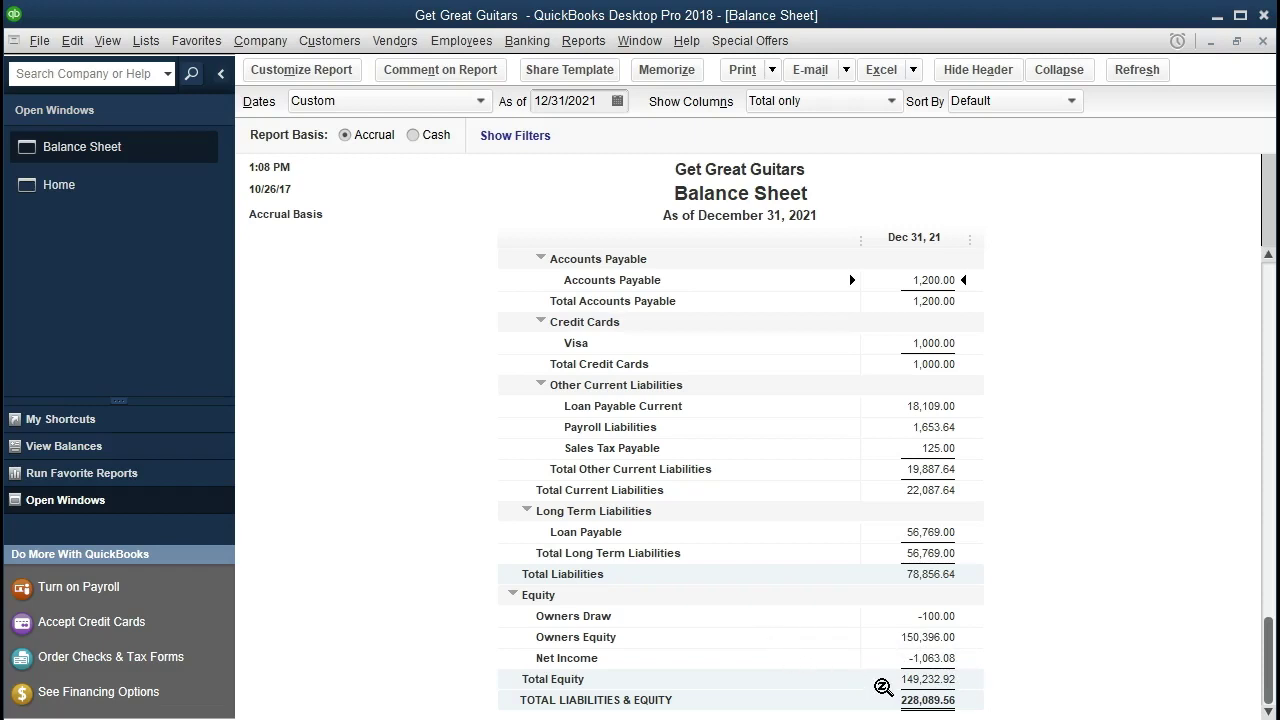
{"action": "scroll", "coordinate": [883, 687], "scroll_direction": "up", "scroll_amount": 2}
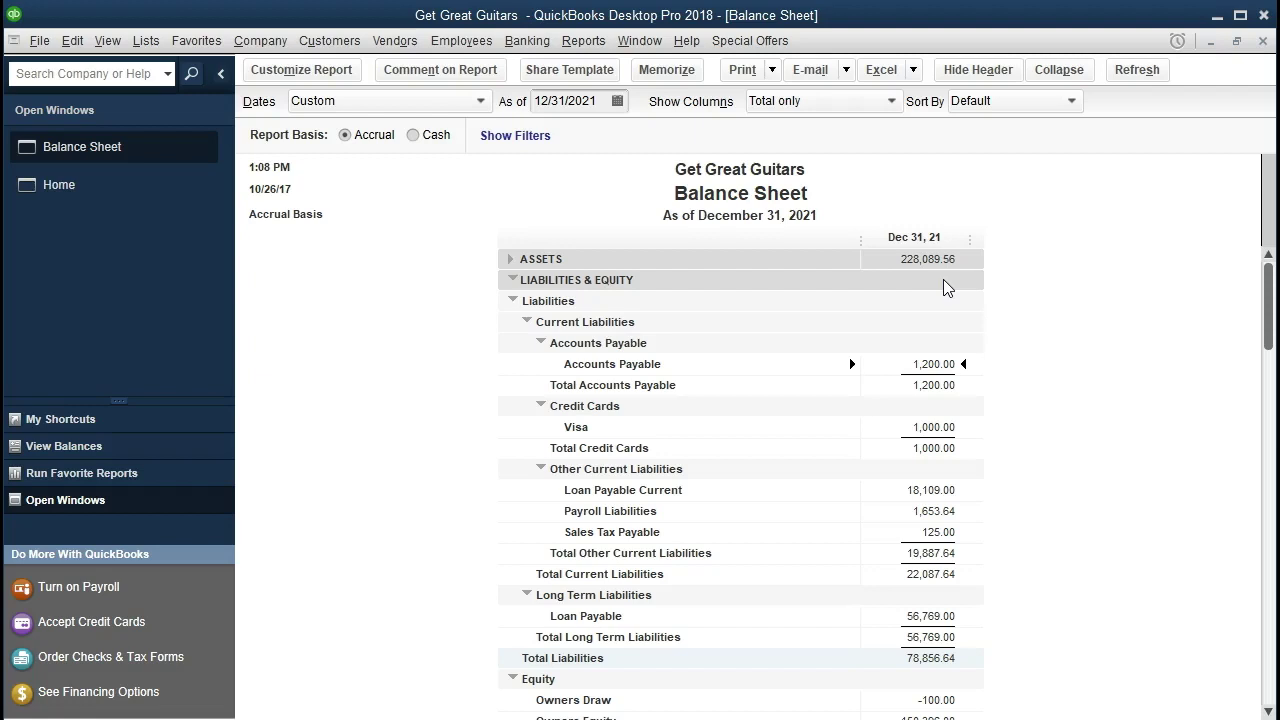
Expand the Assets section and examine the furniture and equipment, inventory, accounts receivable and checking lines
{"action": "left_click", "coordinate": [510, 259]}
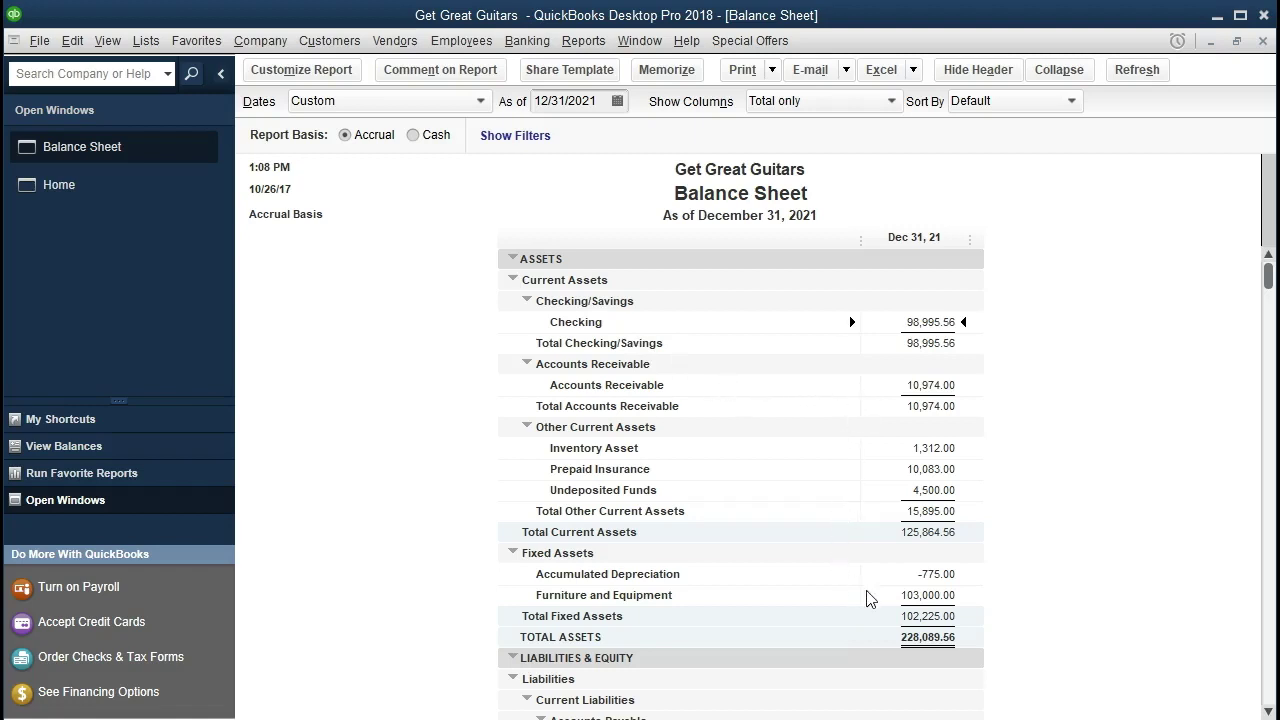
{"action": "left_click", "coordinate": [903, 595]}
{"action": "left_click", "coordinate": [910, 452]}
{"action": "left_click", "coordinate": [902, 384]}
{"action": "left_click", "coordinate": [876, 330]}
Collapse the Assets section, look over the liabilities, and collapse the Liabilities subsection to focus on the equity lines
{"action": "left_click", "coordinate": [512, 260]}
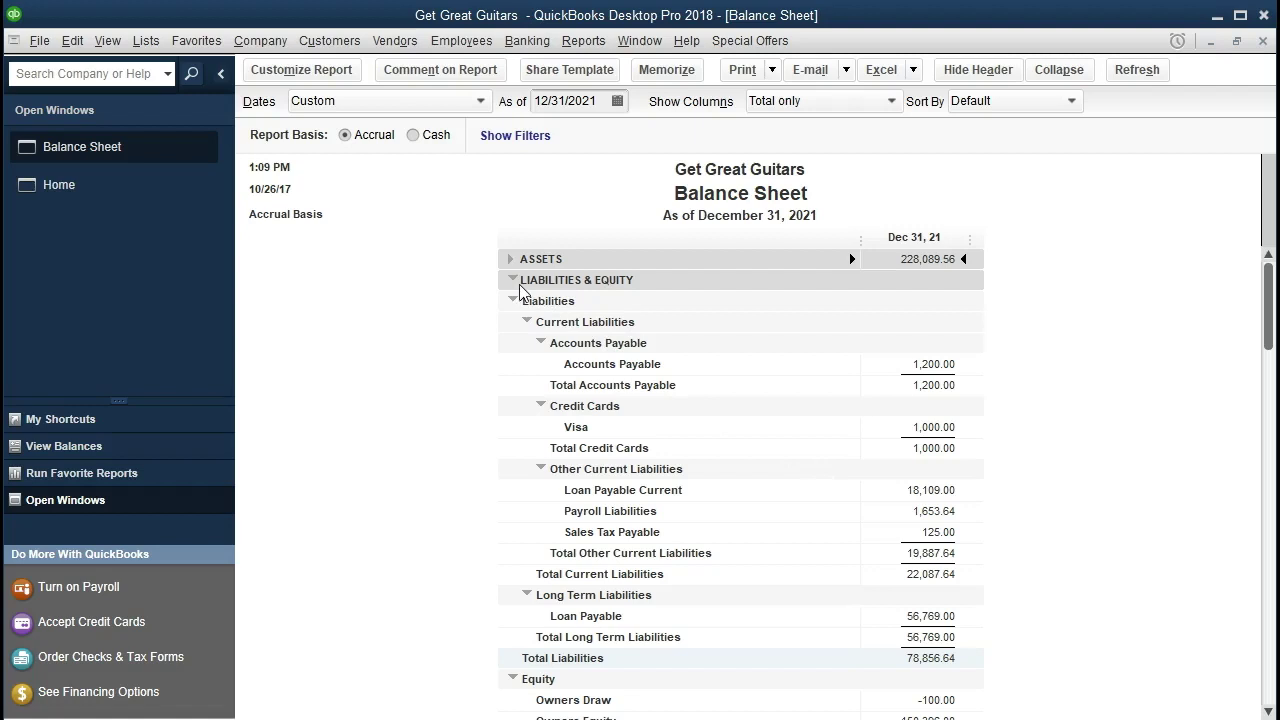
{"action": "scroll", "coordinate": [518, 290], "scroll_direction": "down", "scroll_amount": 4}
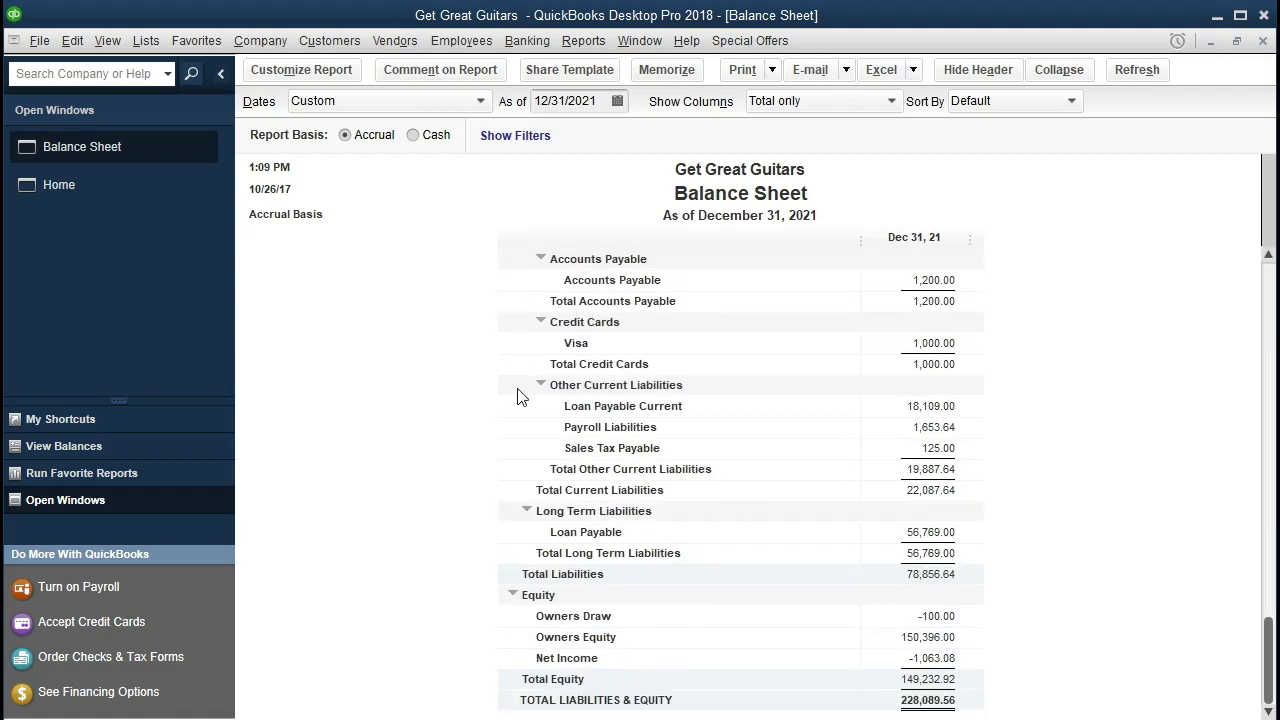
{"action": "scroll", "coordinate": [533, 600], "scroll_direction": "up", "scroll_amount": 3}
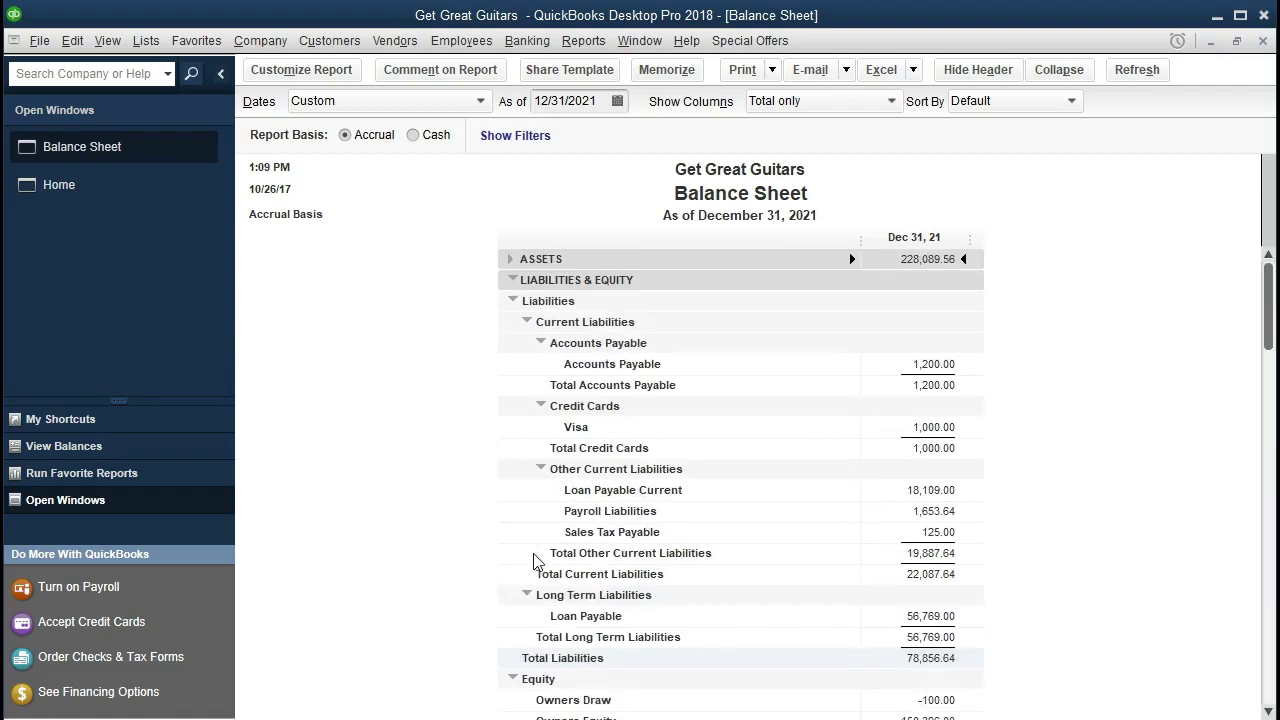
{"action": "left_click", "coordinate": [513, 301]}
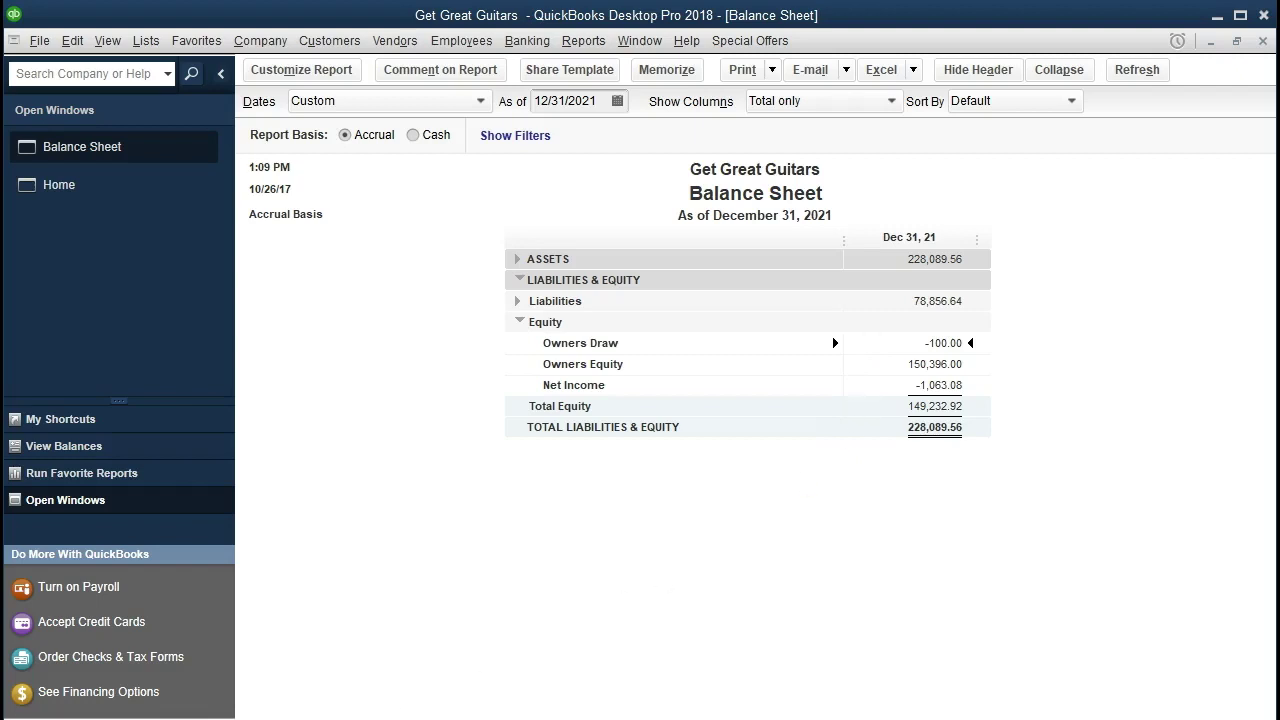
Expand the Assets section and the Liabilities subsection to review the complete balance sheet
{"action": "left_click", "coordinate": [516, 261]}
{"action": "scroll", "coordinate": [463, 337], "scroll_direction": "down", "scroll_amount": 2}
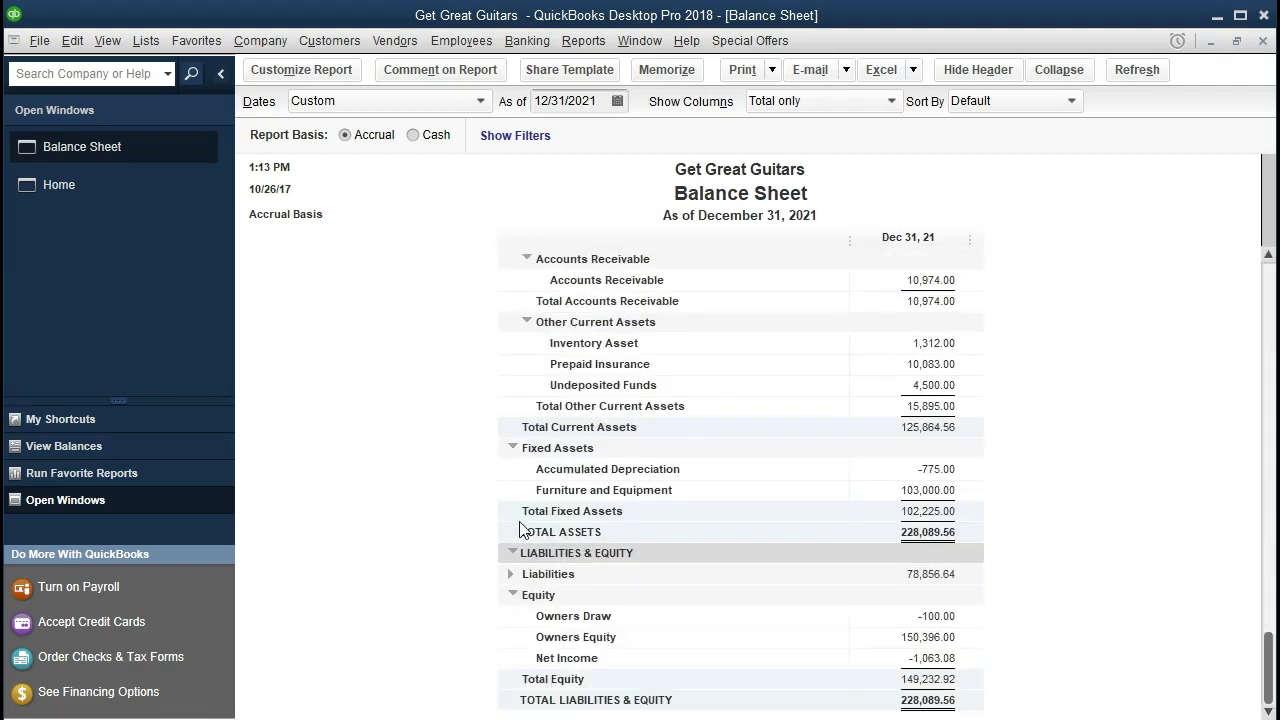
{"action": "left_click", "coordinate": [511, 576]}
{"action": "scroll", "coordinate": [392, 456], "scroll_direction": "down", "scroll_amount": 6}
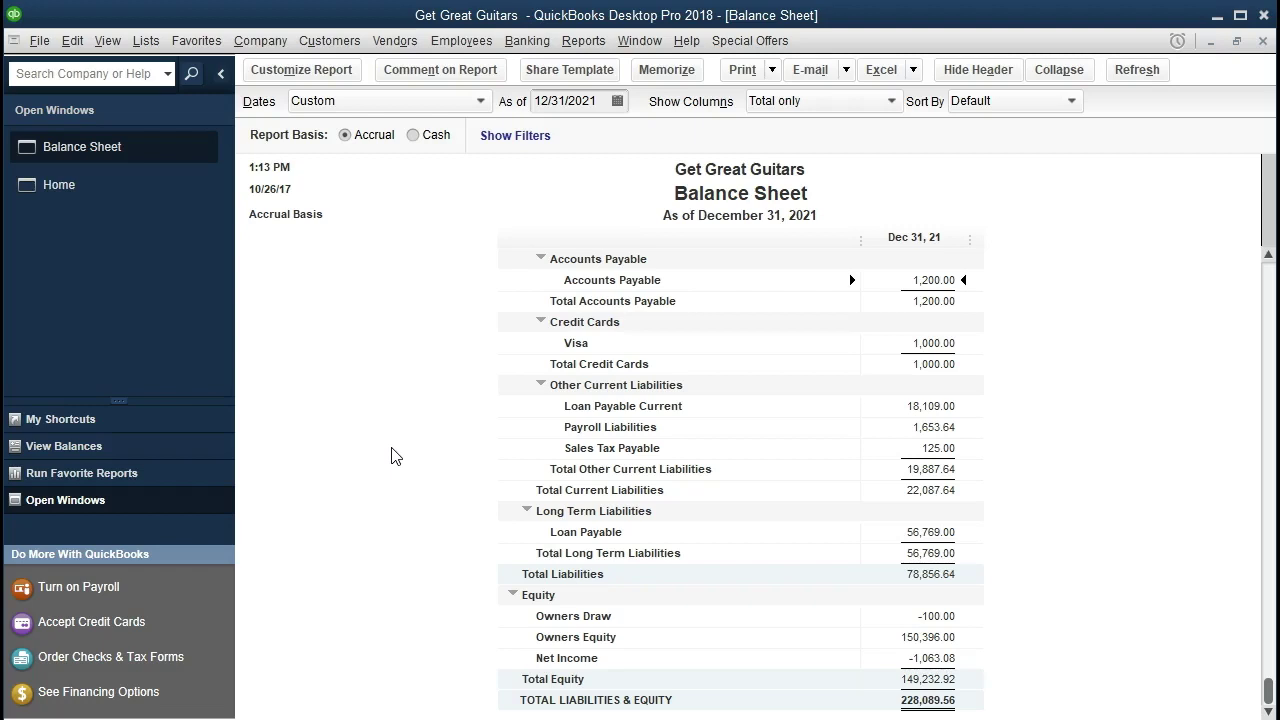
{"action": "scroll", "coordinate": [392, 456], "scroll_direction": "up", "scroll_amount": 4}
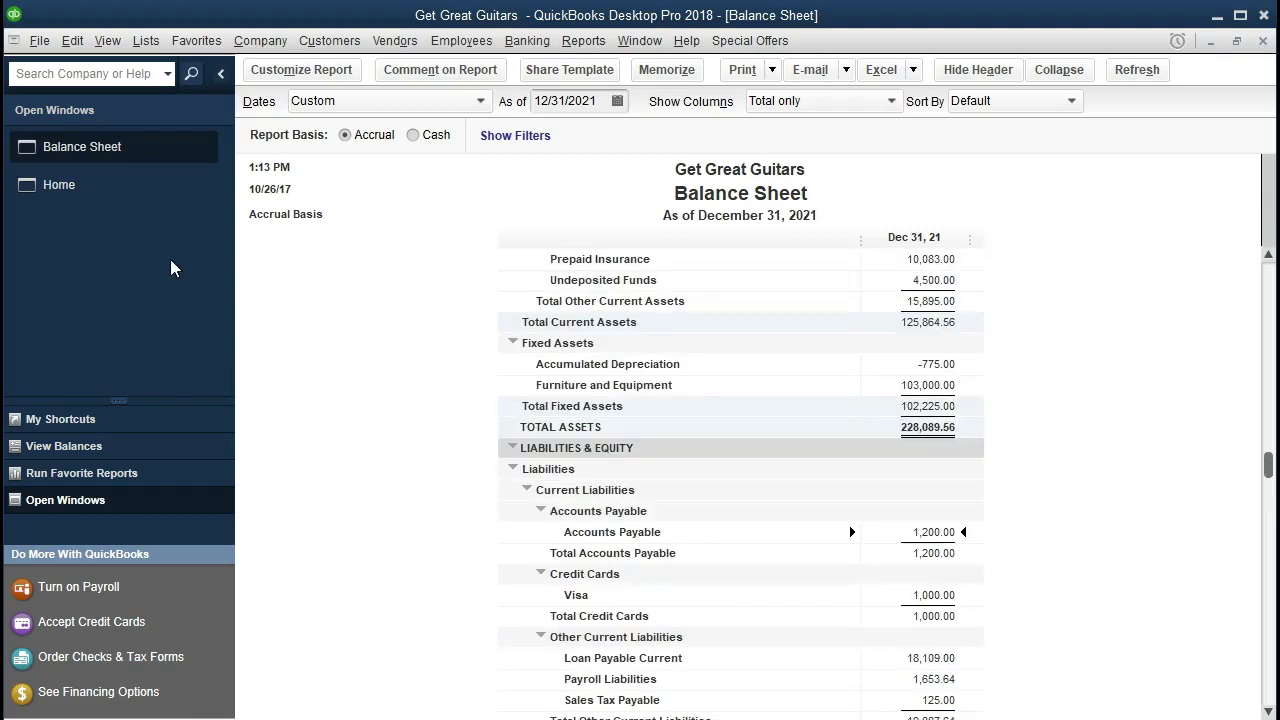
Look at the Home page workflow, and return to the Assets section of the balance sheet report
{"action": "left_click", "coordinate": [101, 198]}
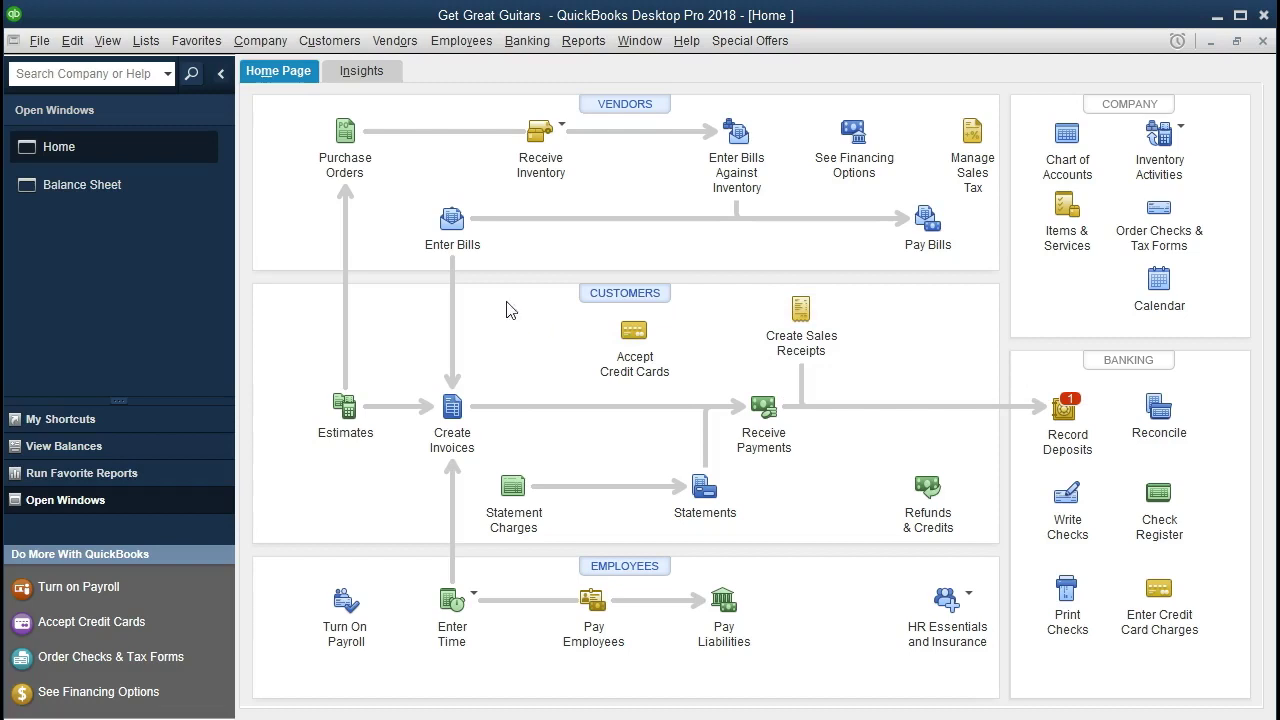
{"action": "left_click", "coordinate": [166, 202]}
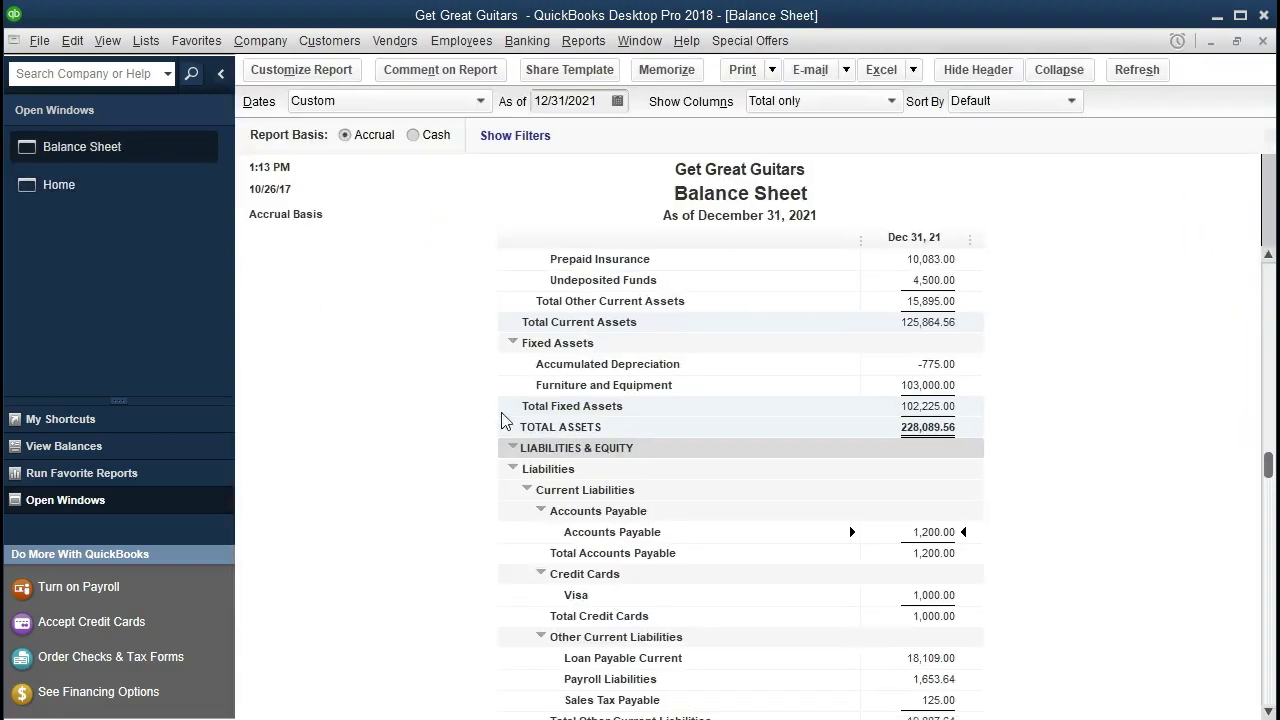
{"action": "scroll", "coordinate": [688, 508], "scroll_direction": "up", "scroll_amount": 4}
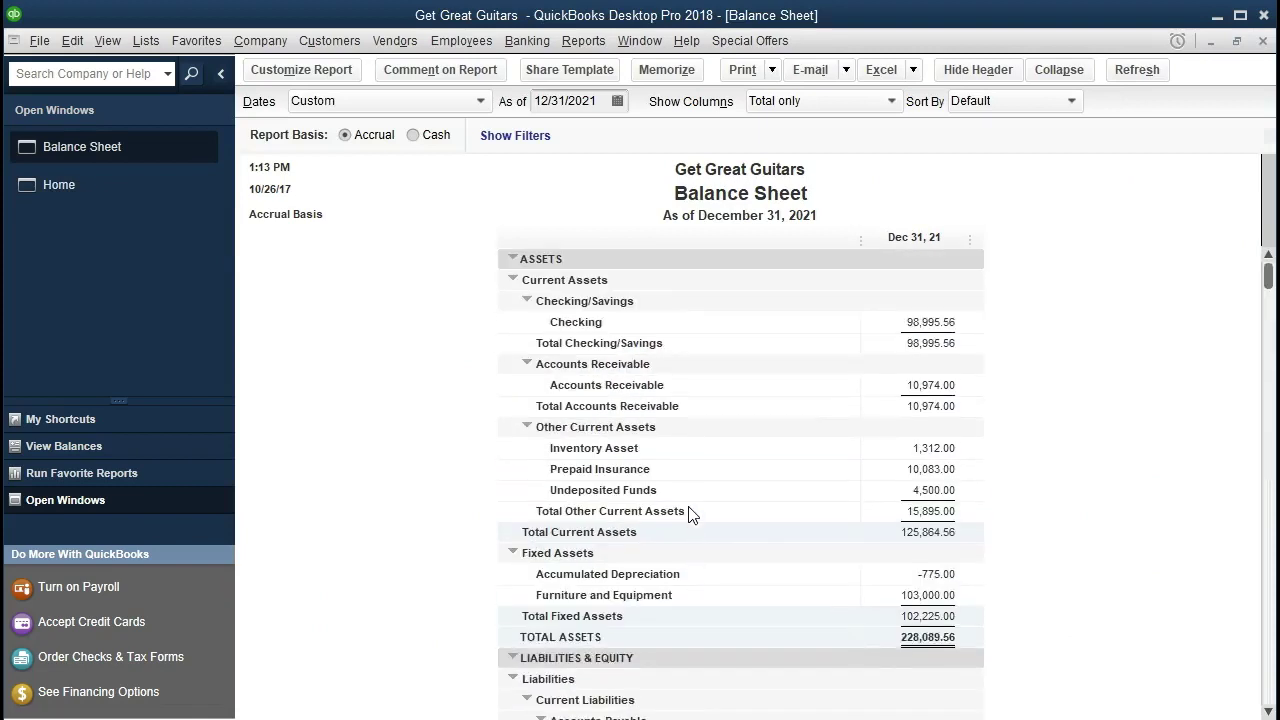
Drill down from Accounts Receivable to the 01/28/2021 Anderson Guitars payment, and close the payment and the transaction report
{"action": "left_click", "coordinate": [893, 383]}
{"action": "double_click", "coordinate": [887, 385]}
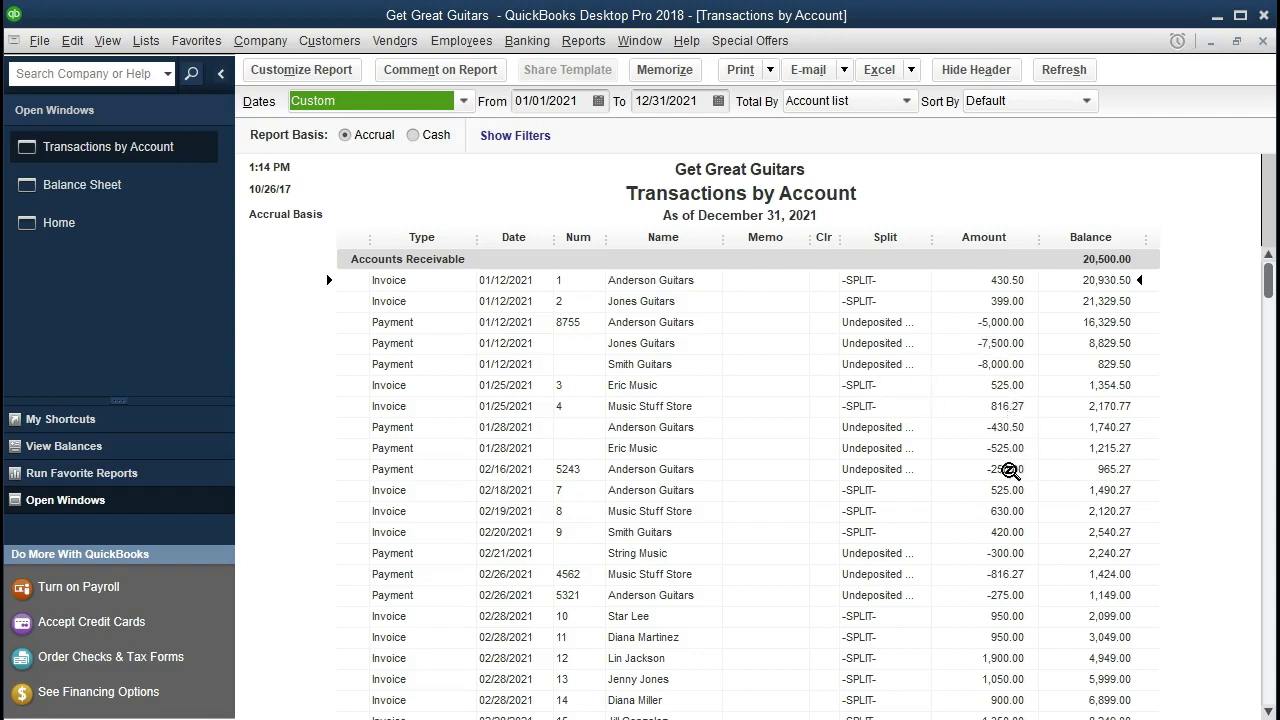
{"action": "double_click", "coordinate": [1005, 433]}
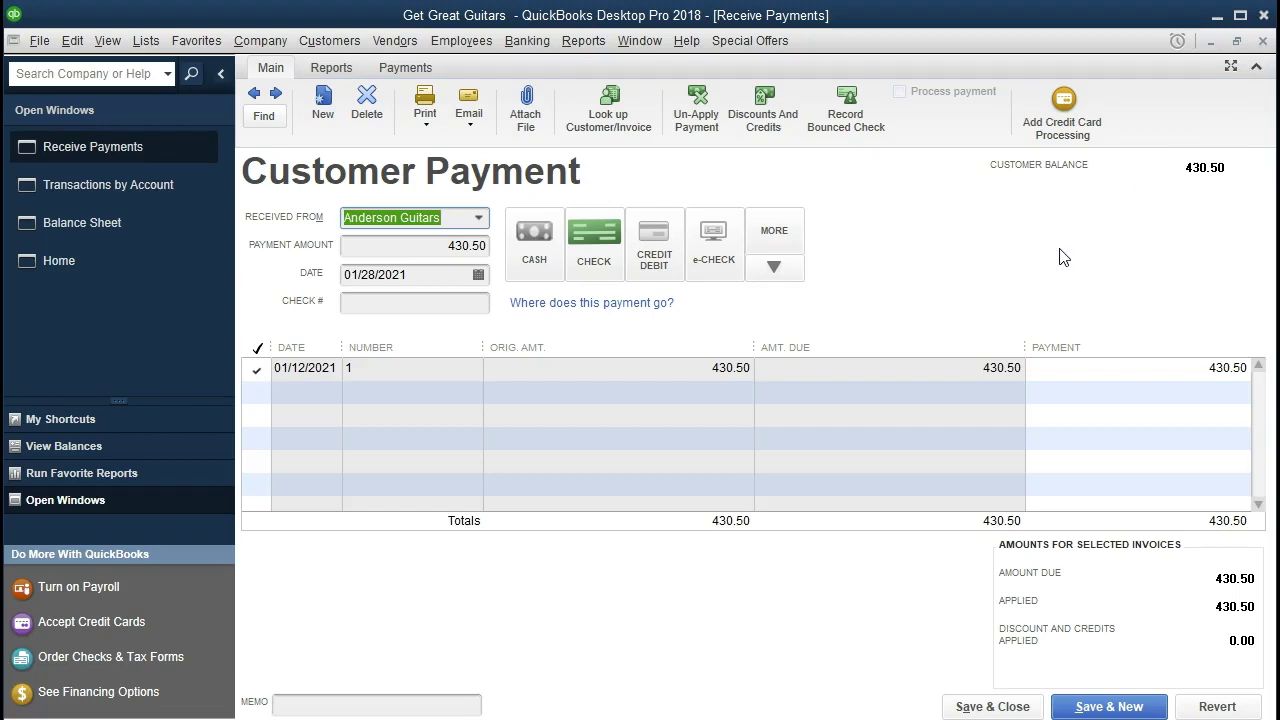
{"action": "left_click", "coordinate": [1264, 41]}
{"action": "left_click", "coordinate": [1264, 41]}
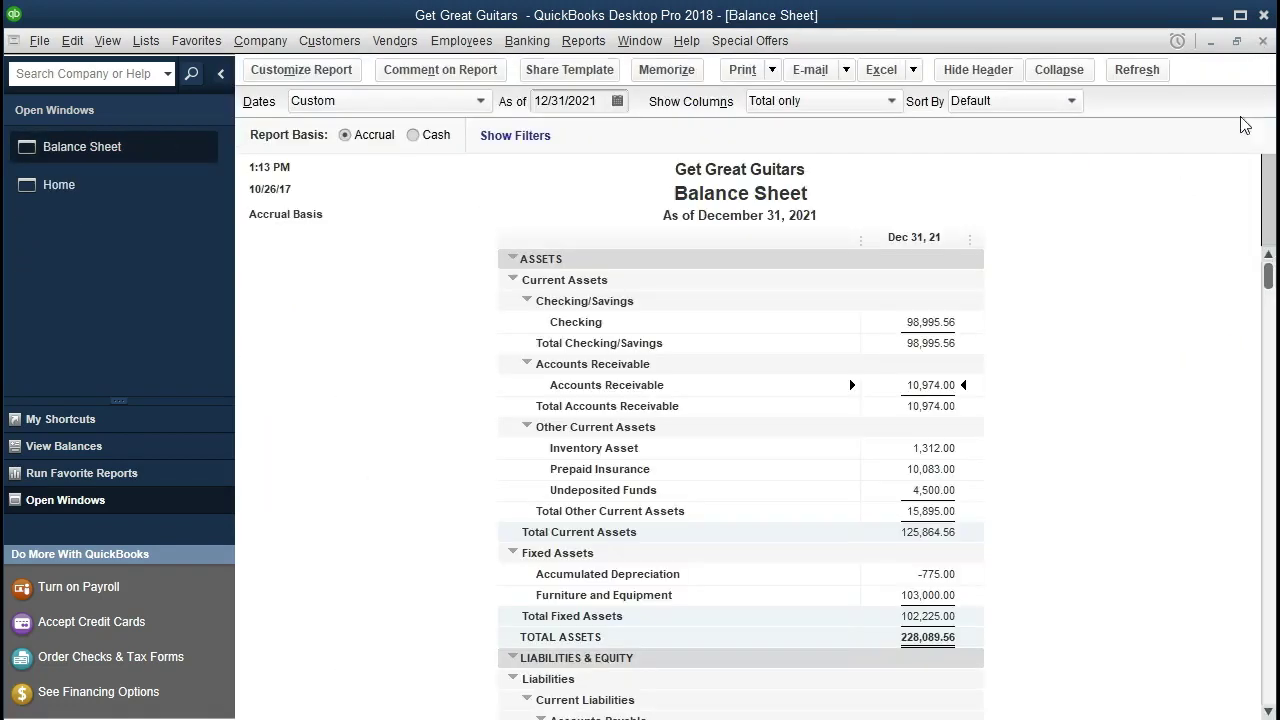